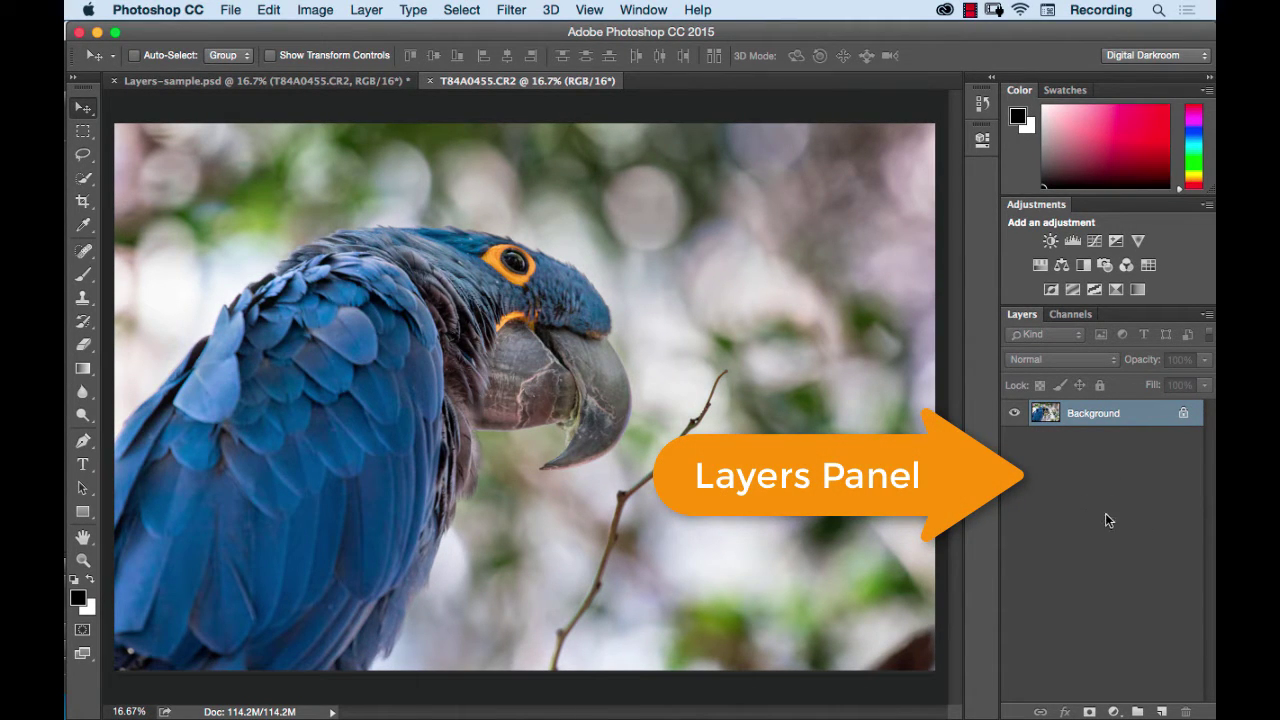
Open the Window menu and confirm the Layers panel is checked
click(640, 10)
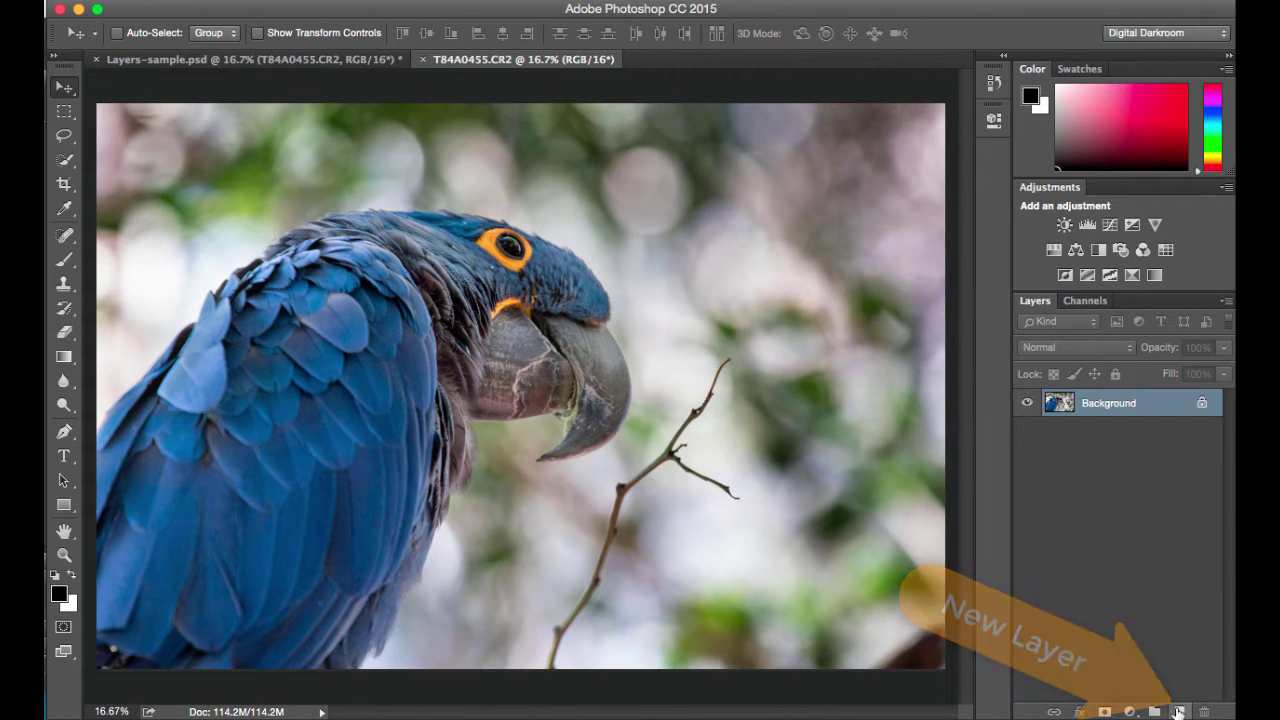
Add two empty layers, Layer 1 and Layer 2, above the Background
click(1179, 711)
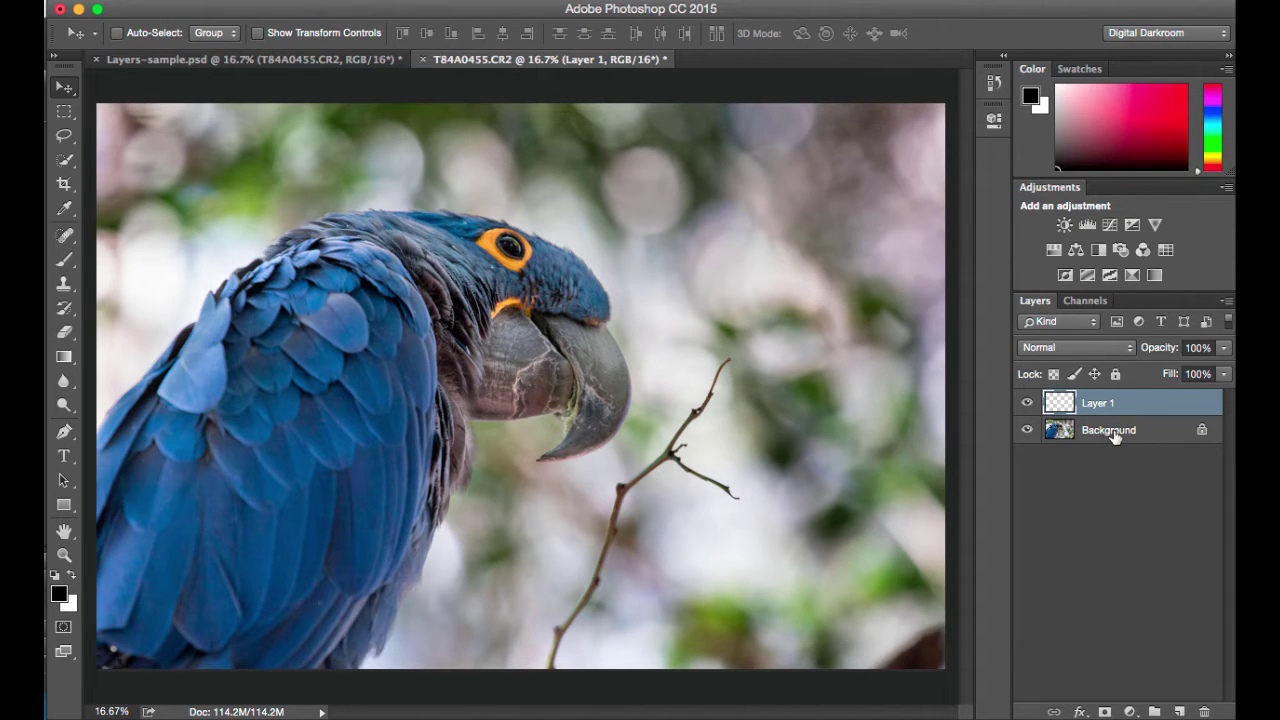
click(1180, 711)
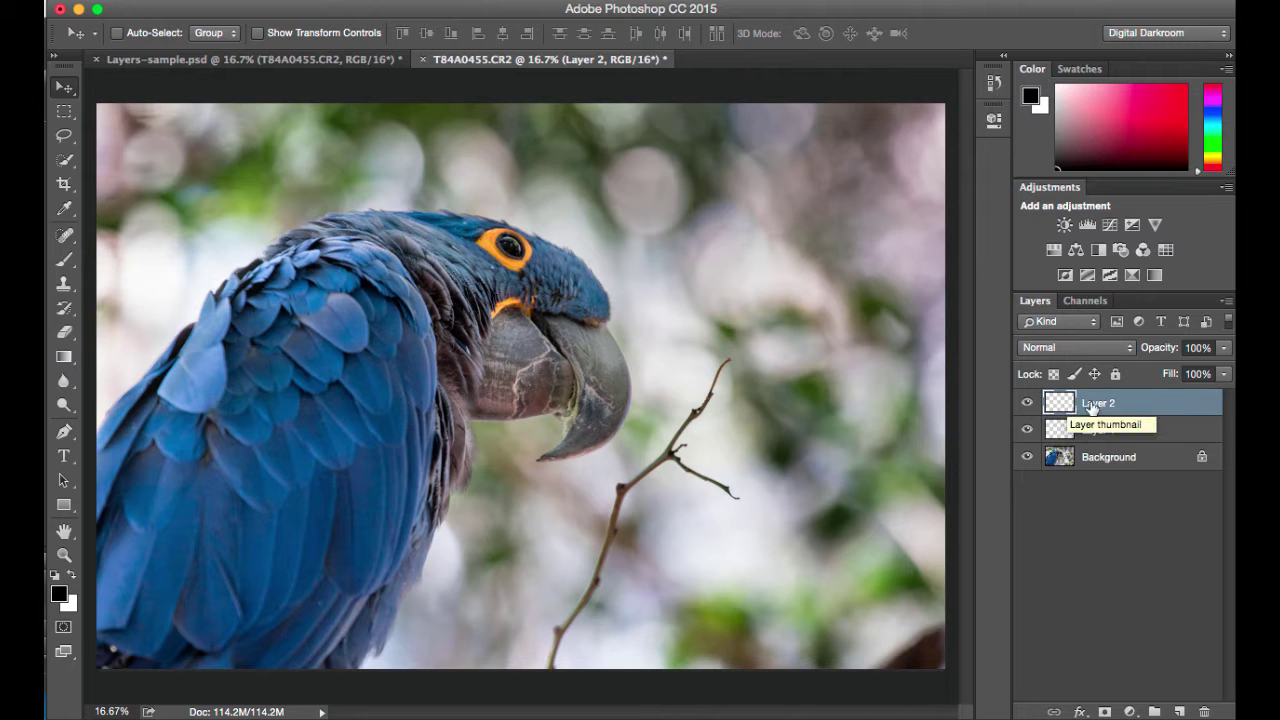
Set the Layers panel thumbnails to the largest size in Panel Options
click(1226, 304)
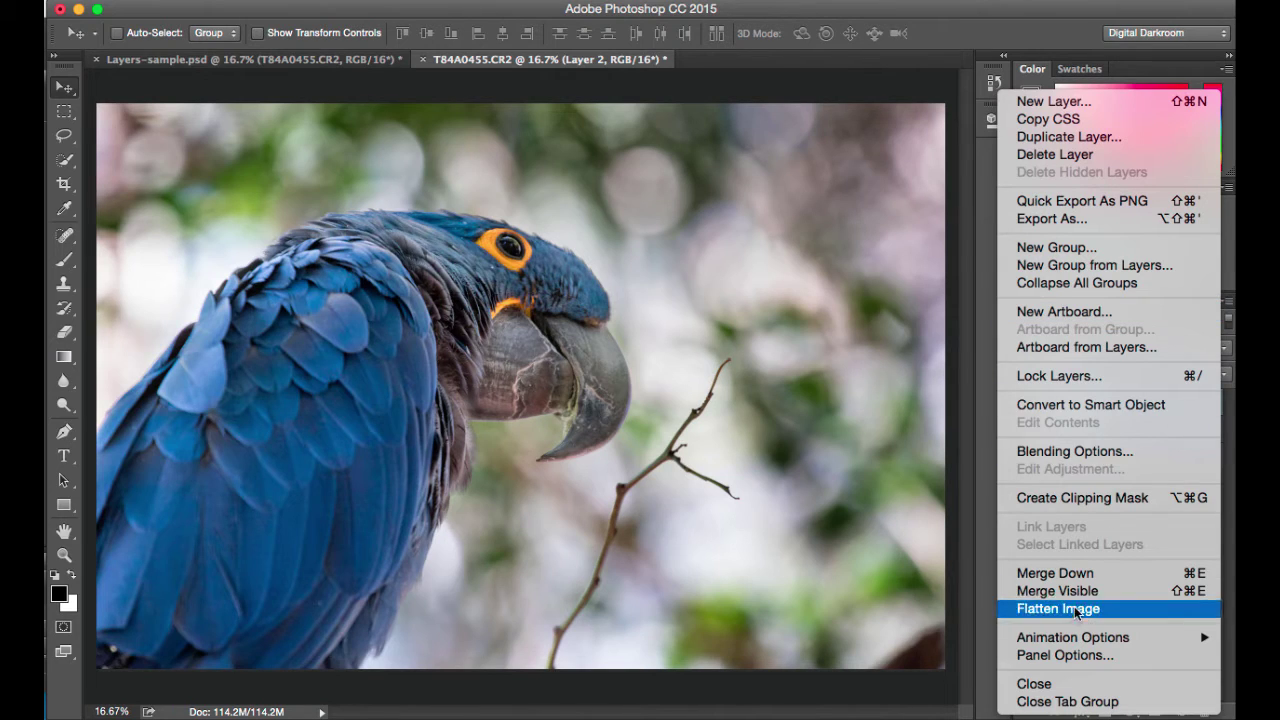
click(1040, 657)
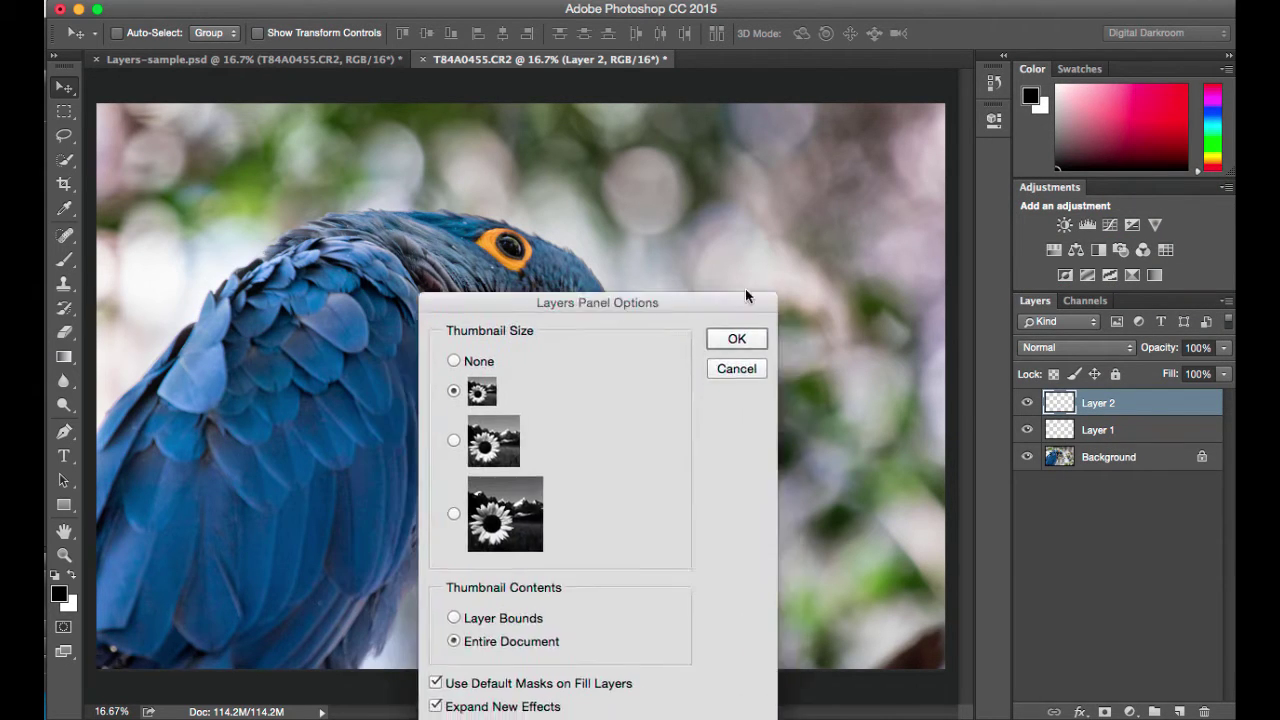
drag(759, 275, 842, 147)
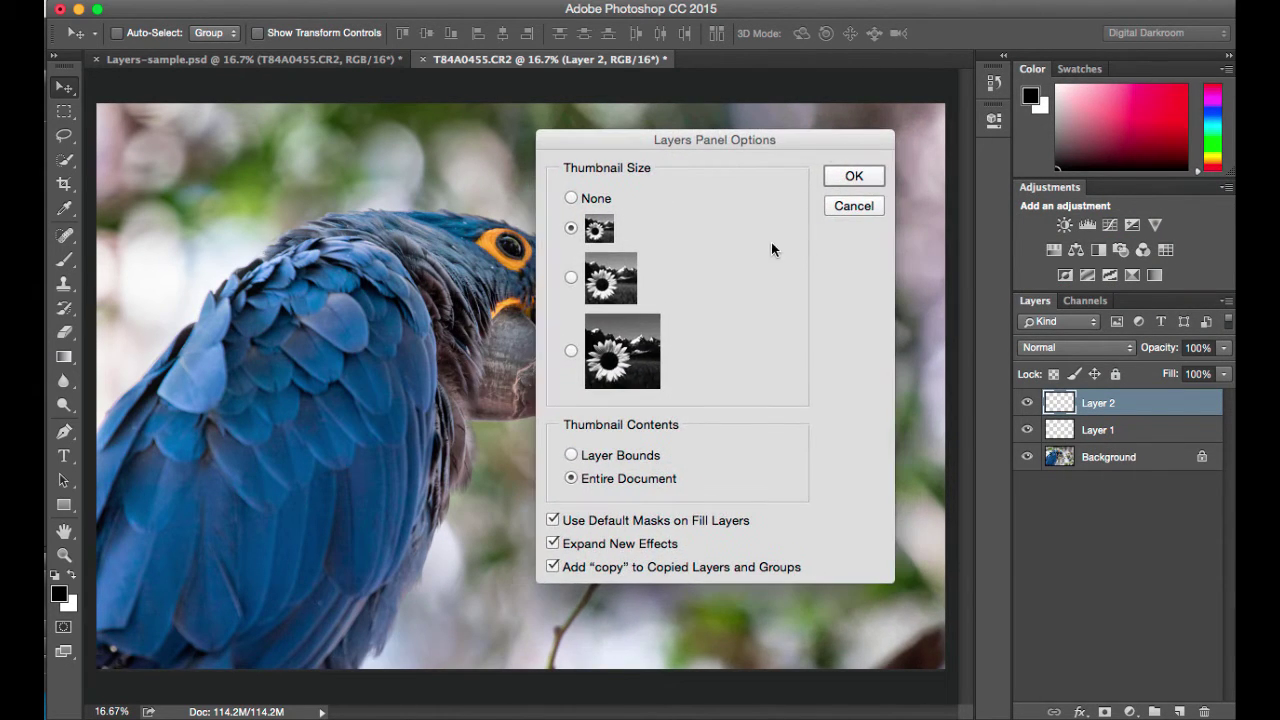
click(571, 352)
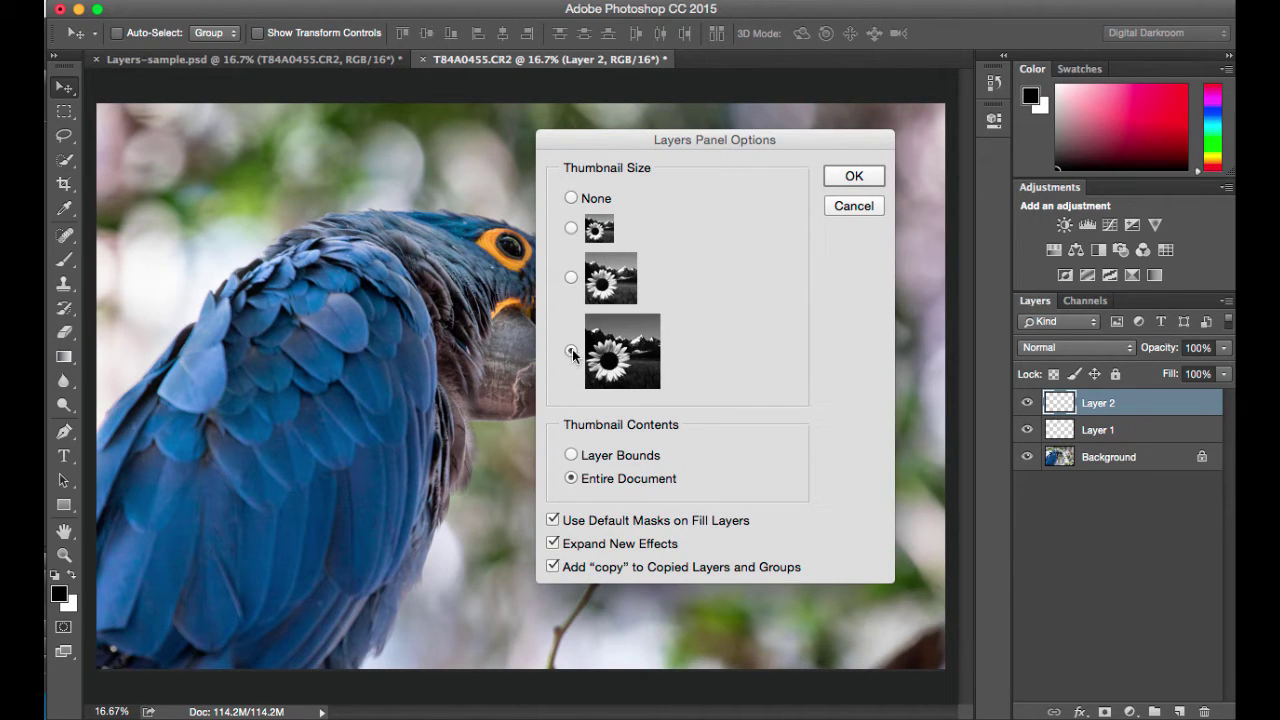
click(853, 177)
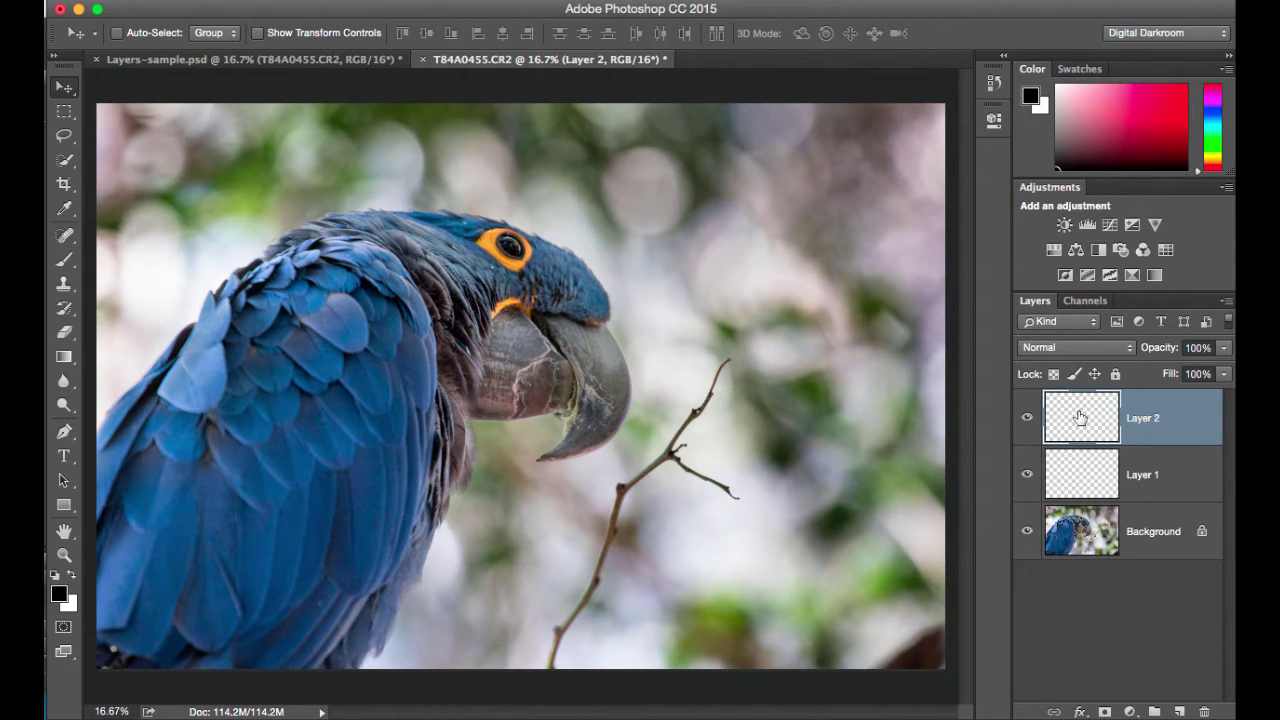
Delete Layer 2 by dragging it to the trash, and Layer 1 via the panel menu's Delete Layer
drag(1081, 417, 1203, 711)
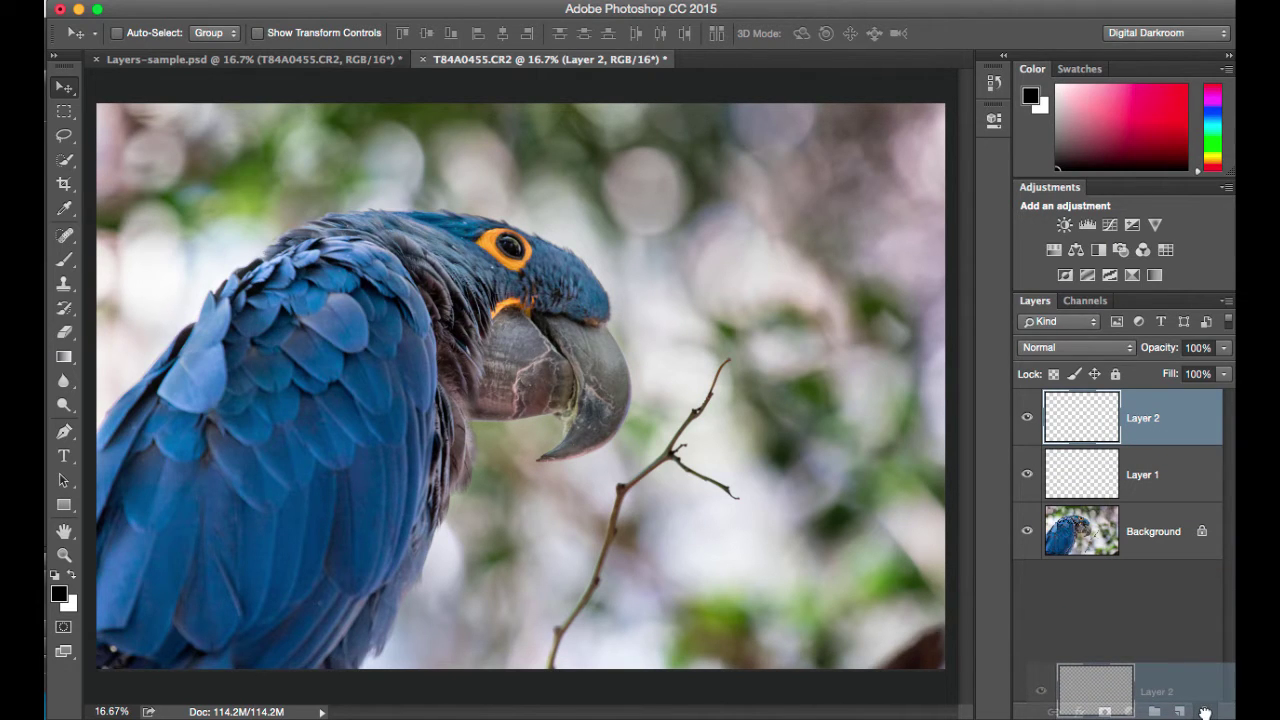
drag(1204, 712, 1205, 711)
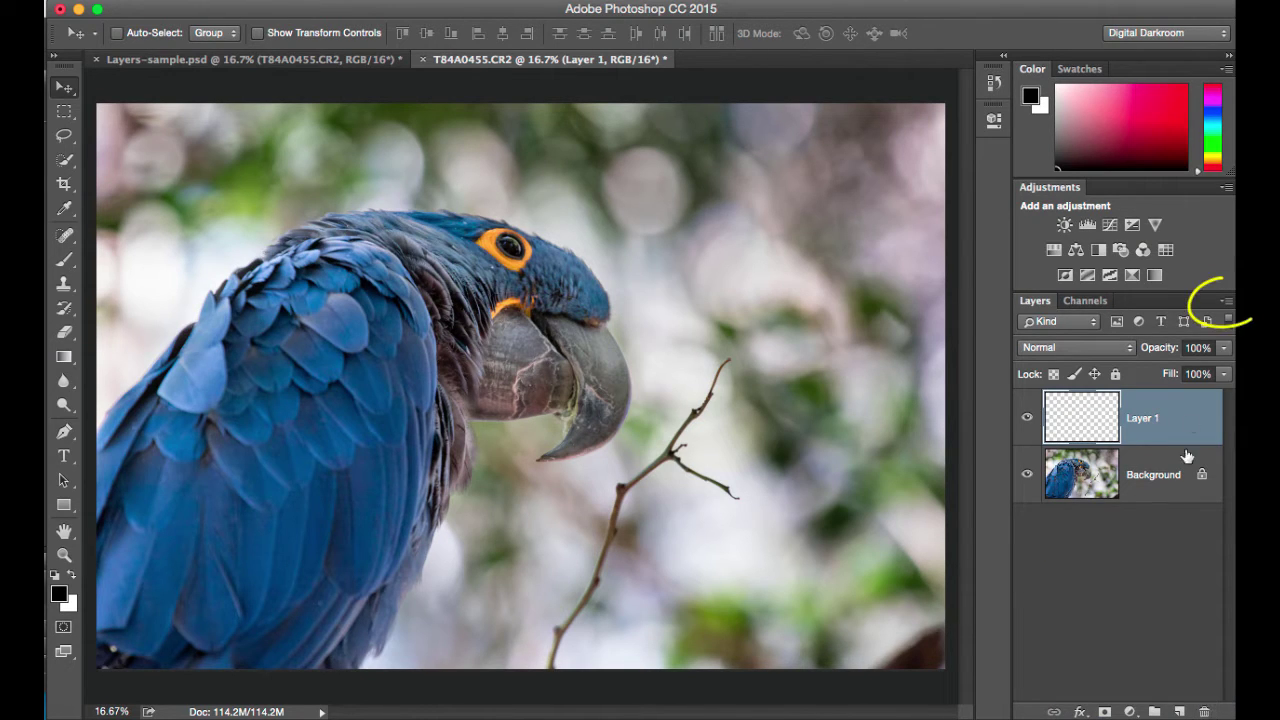
click(1226, 304)
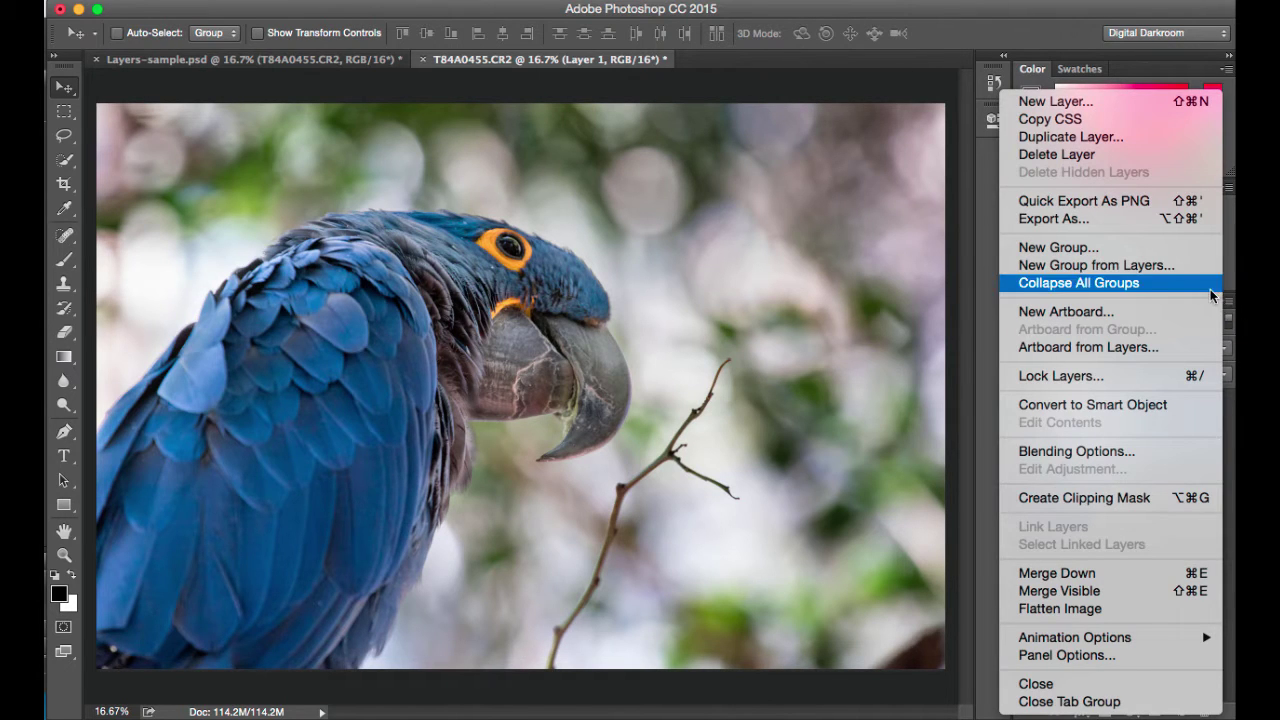
click(1126, 156)
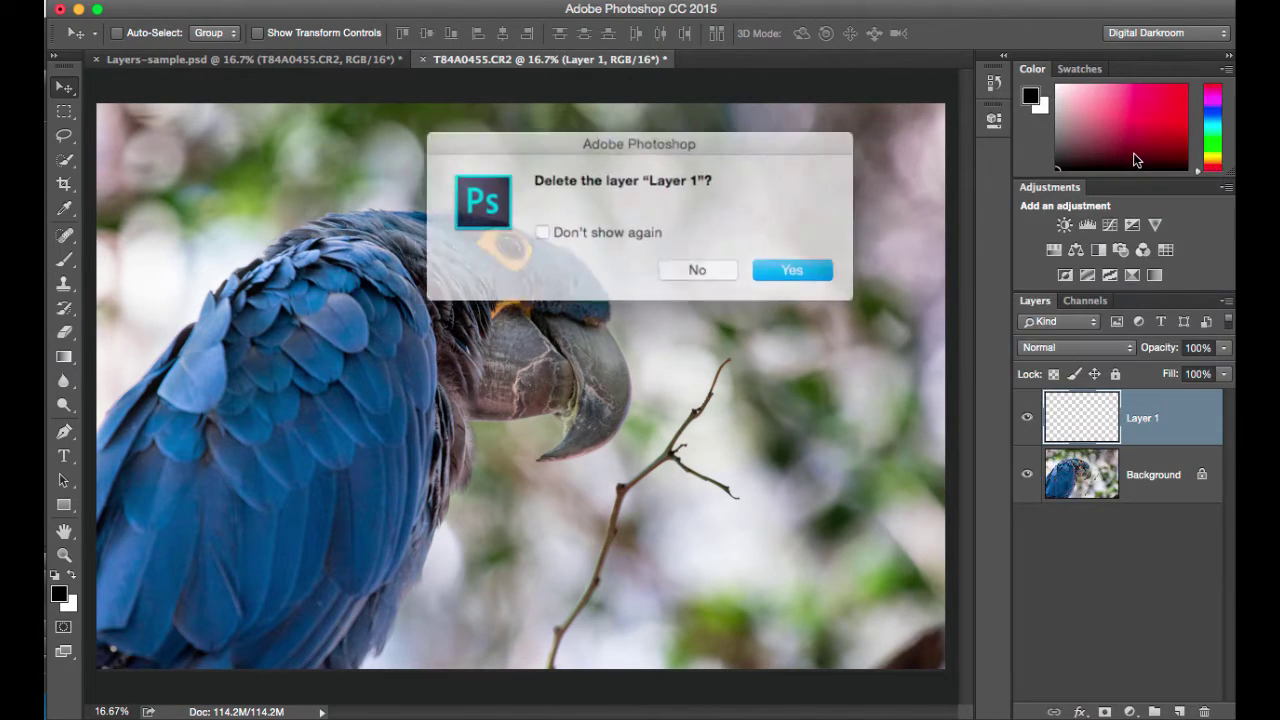
click(779, 266)
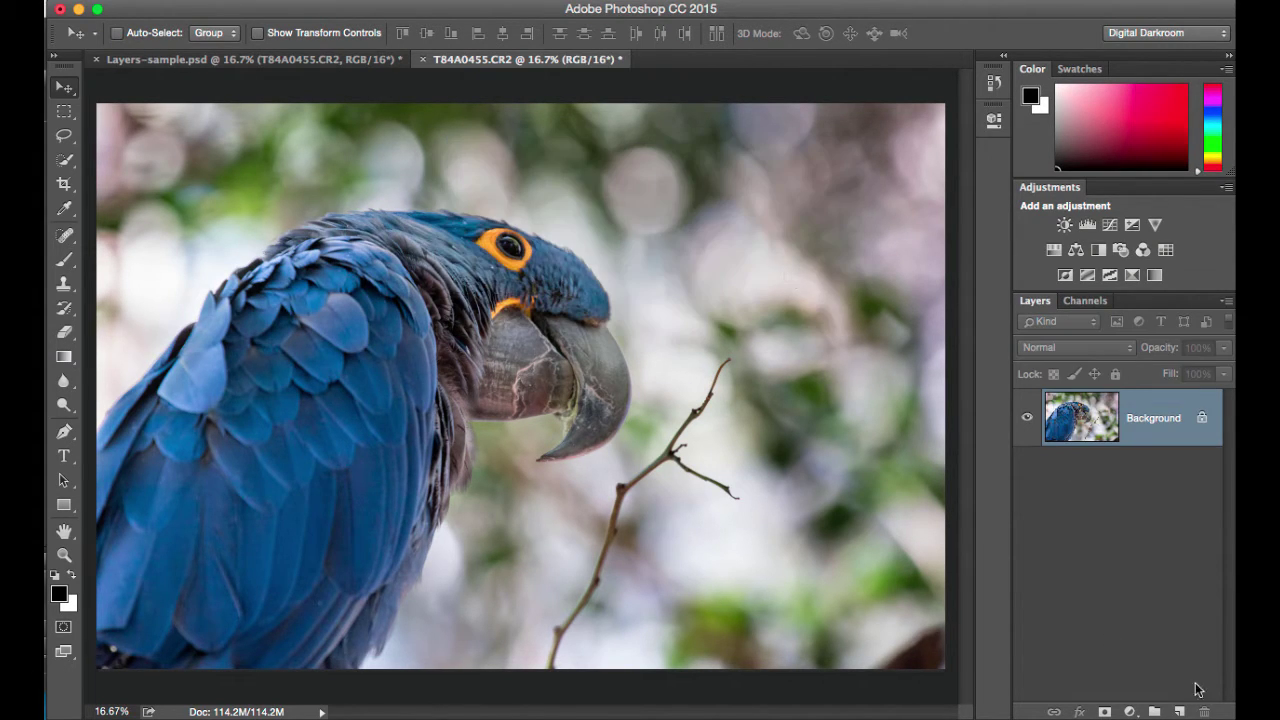
Add two new layers, then delete them with the Delete key and the right-click Delete Layer command
click(1180, 711)
click(1180, 711)
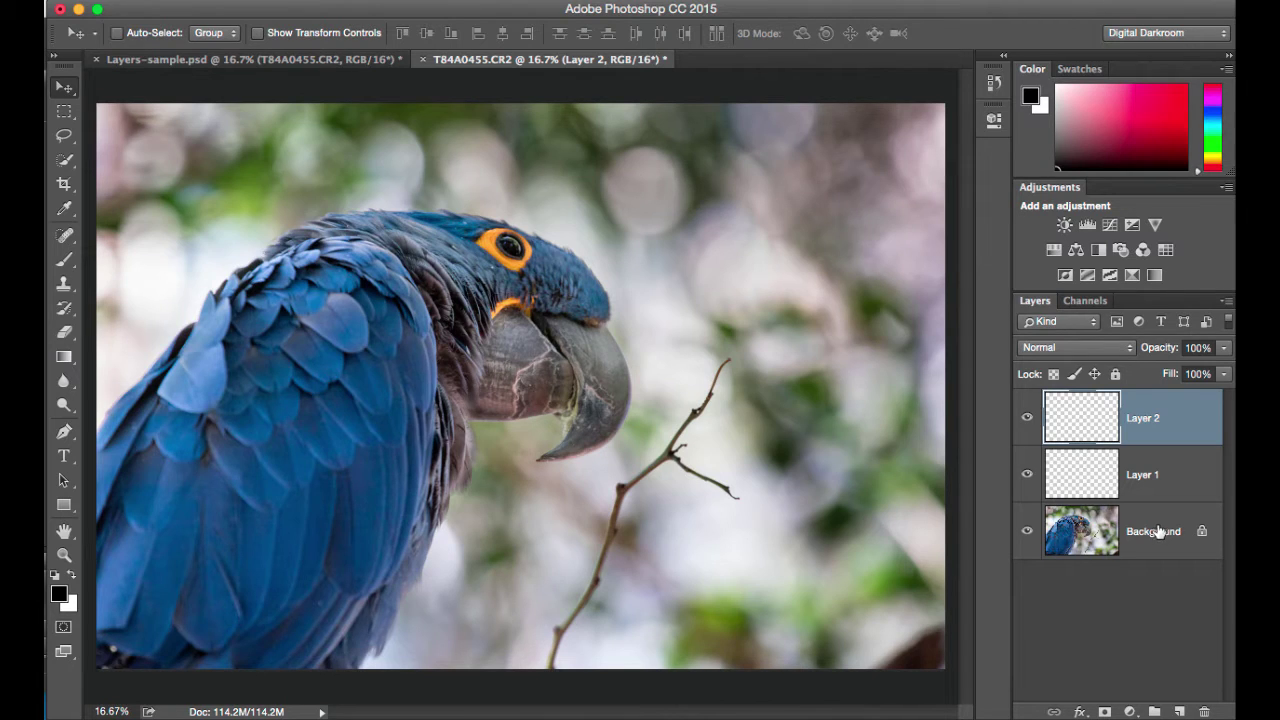
key(Delete)
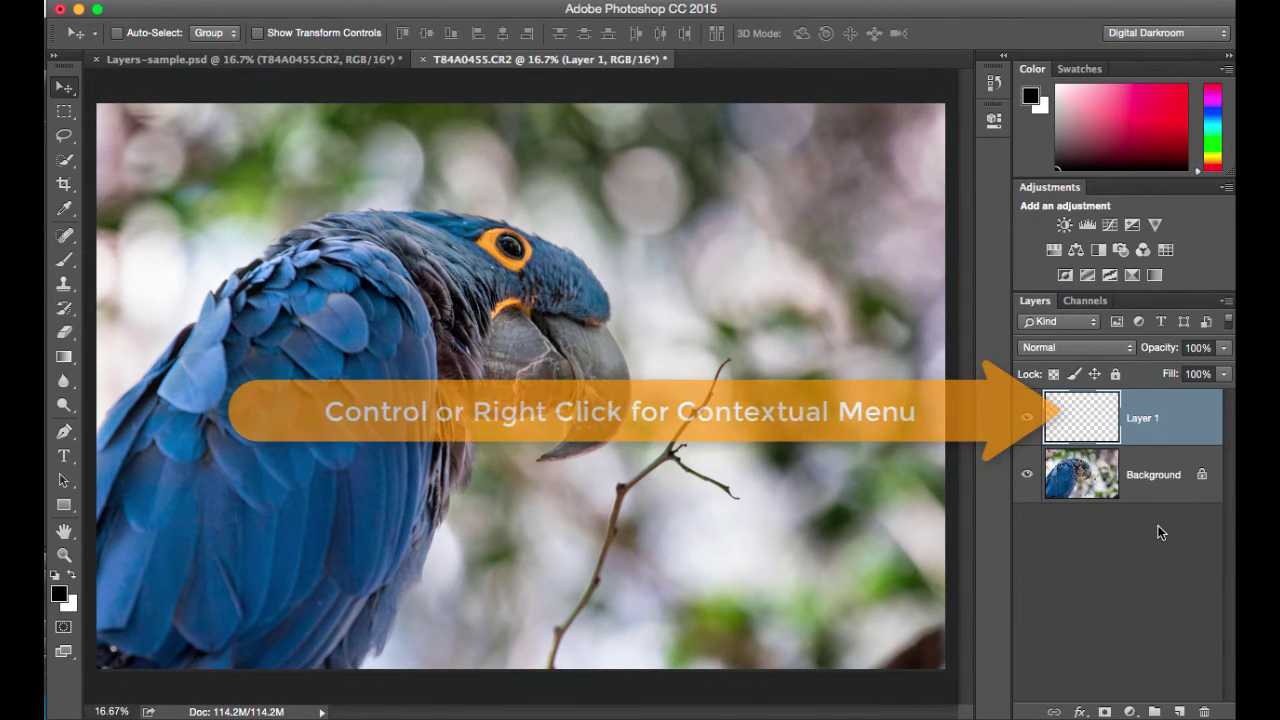
right_click(1129, 421)
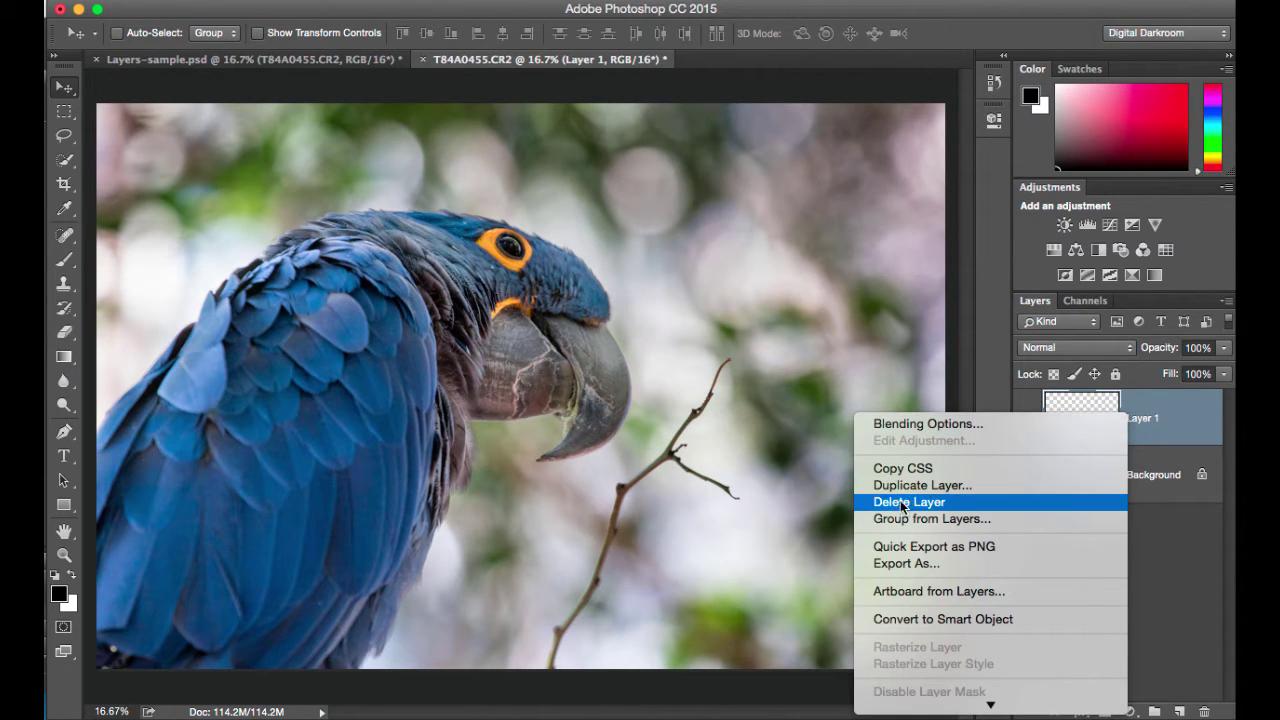
click(1157, 412)
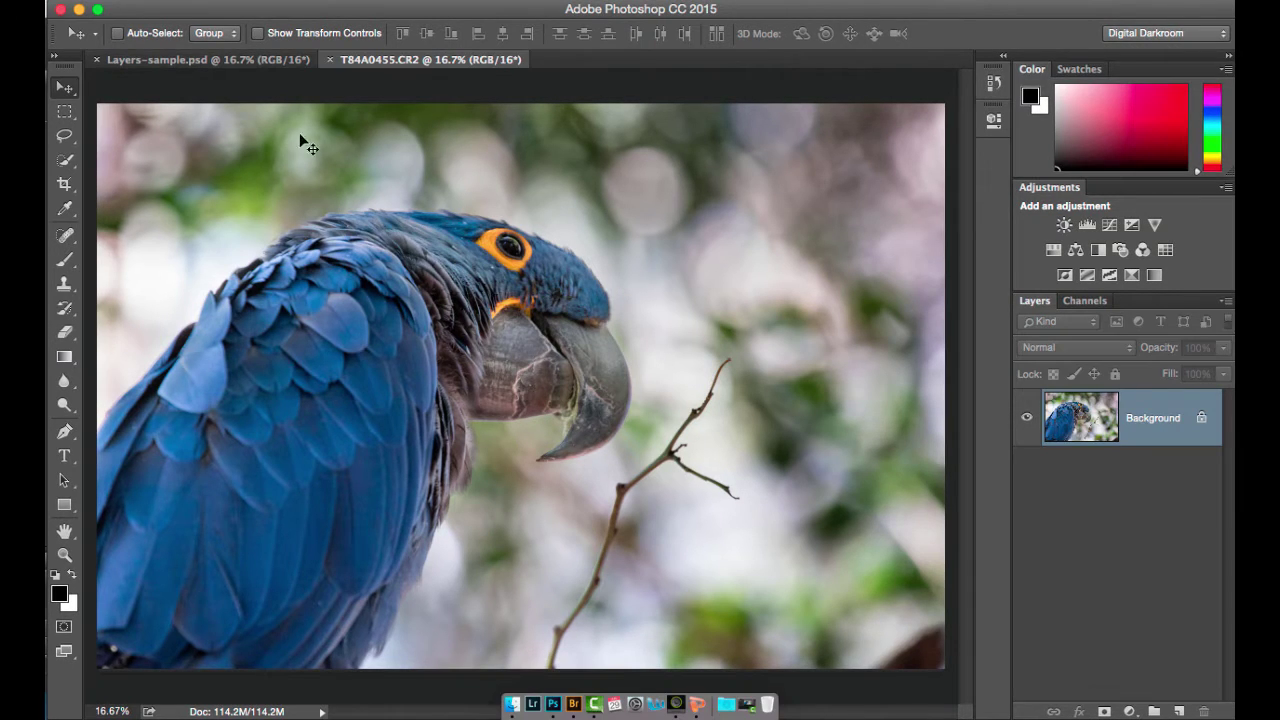
In Layers-sample.psd, hide the sunset and tiger layers to reveal the images beneath
click(267, 62)
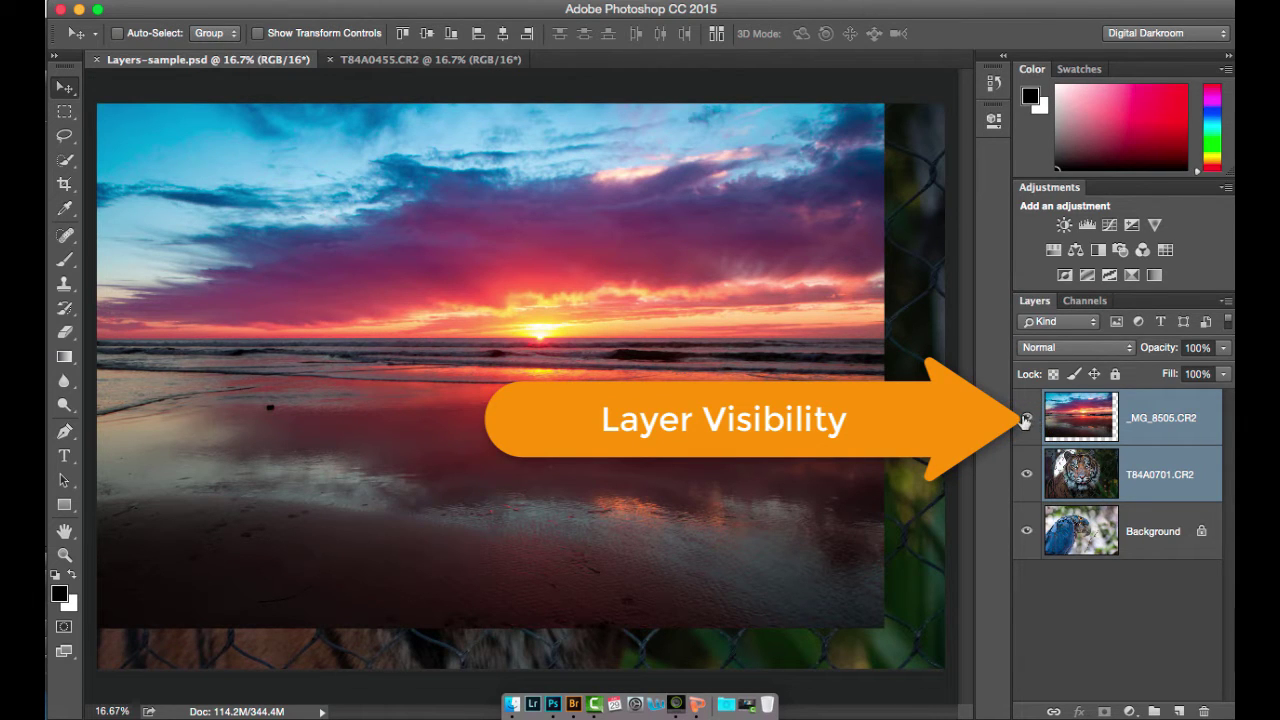
click(1025, 419)
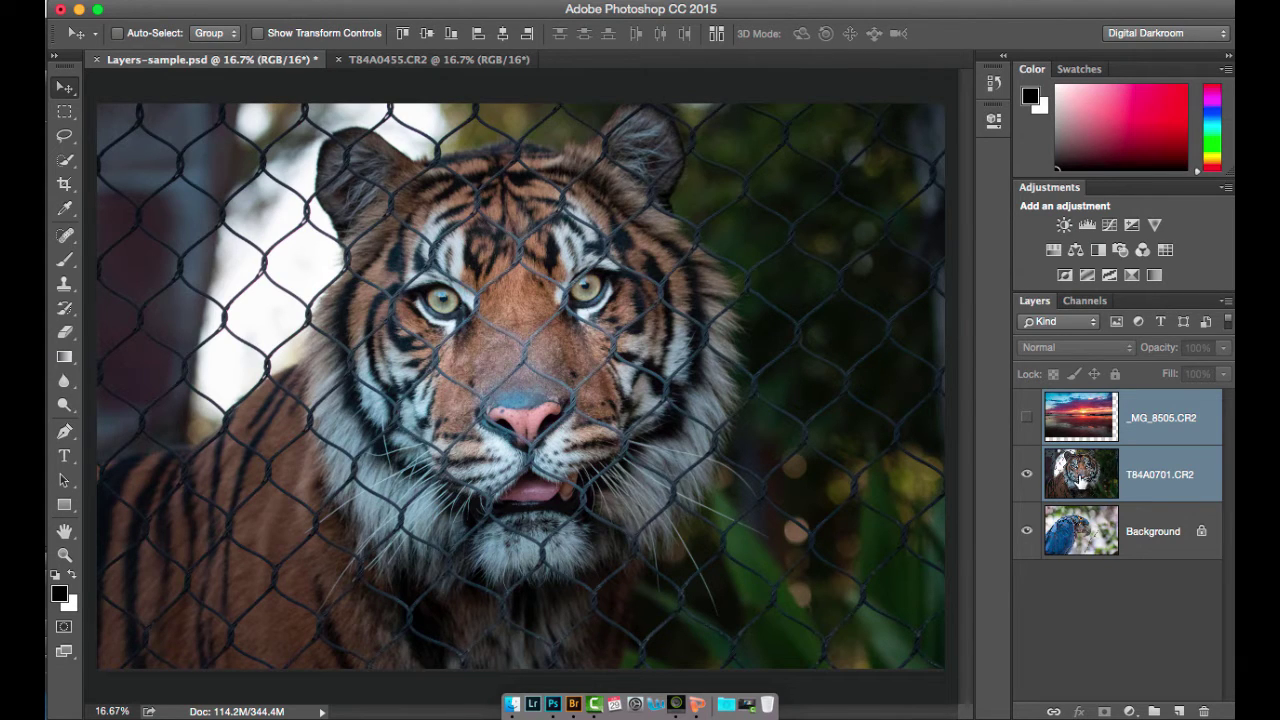
click(1026, 475)
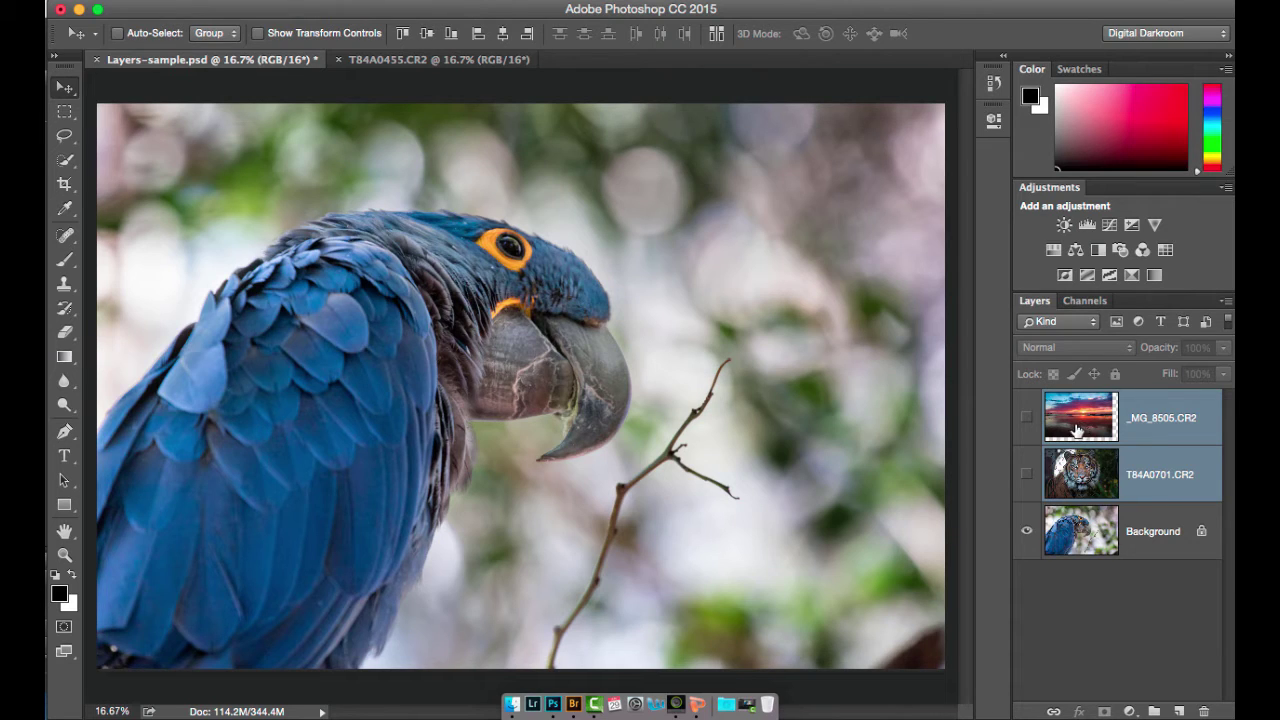
Show both layers again and move T84A0701.CR2 above _MG_8505.CR2
click(1026, 418)
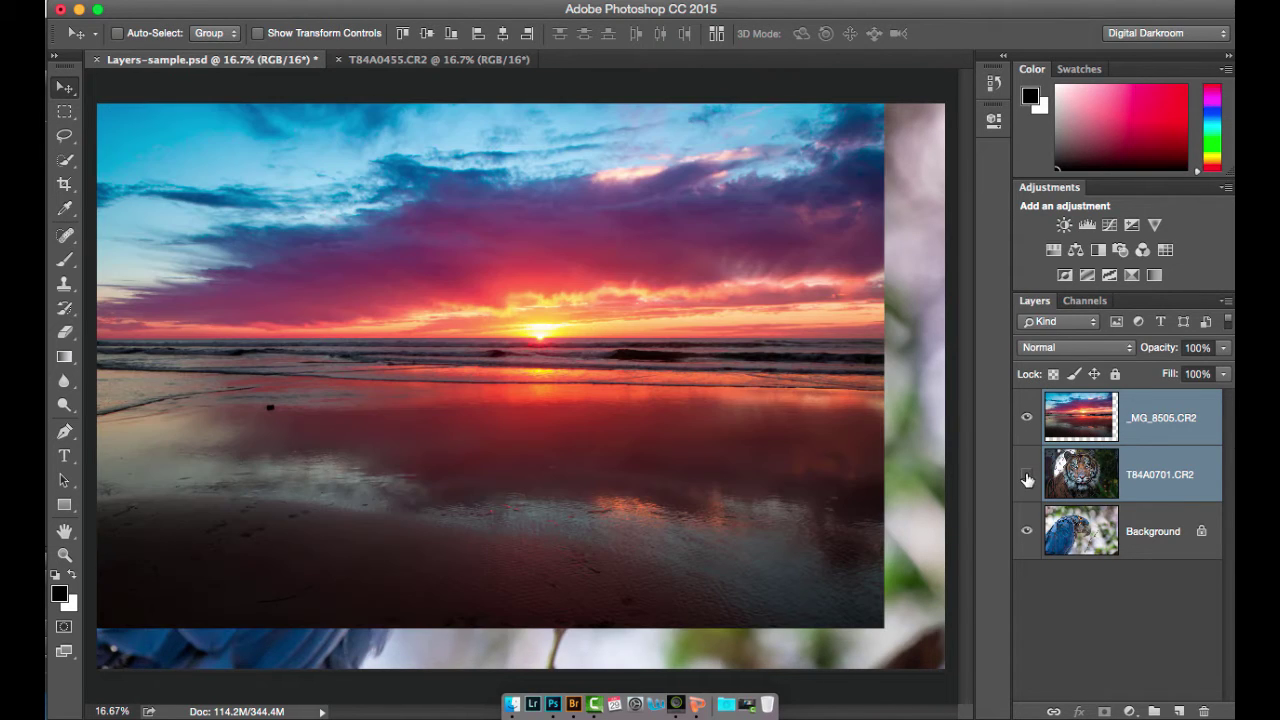
click(1027, 476)
click(1085, 476)
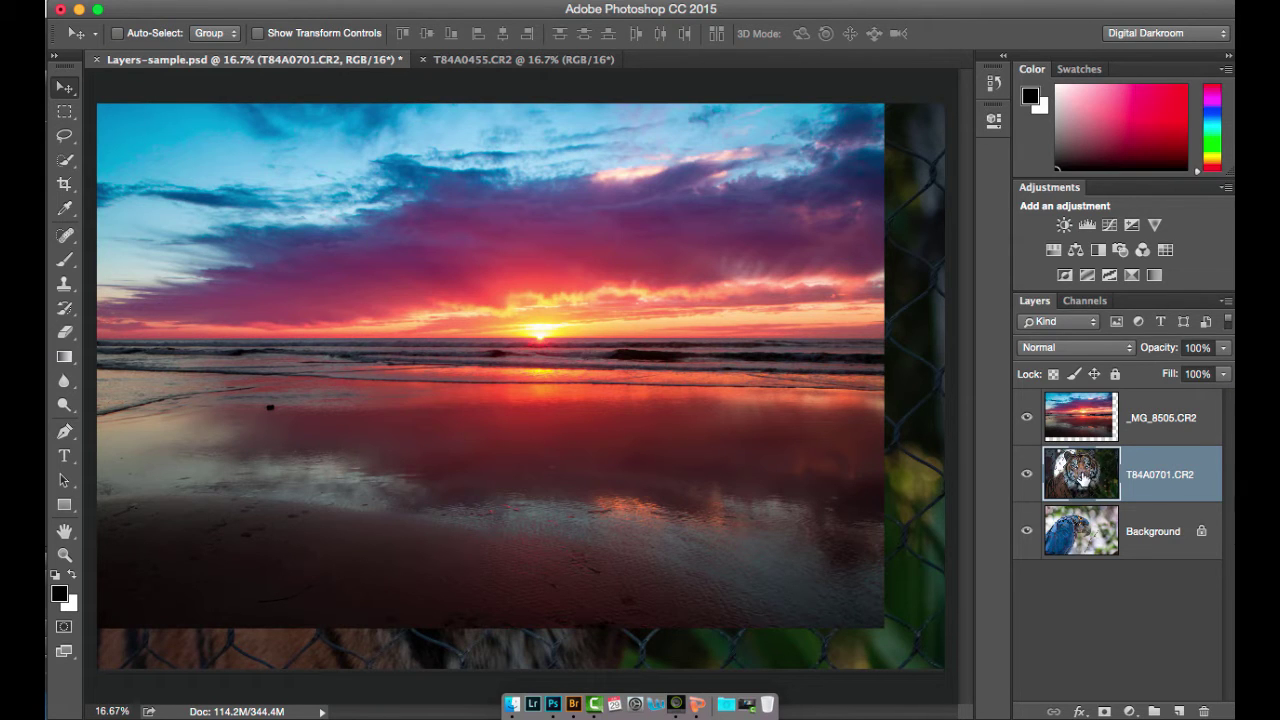
drag(1081, 481, 1070, 396)
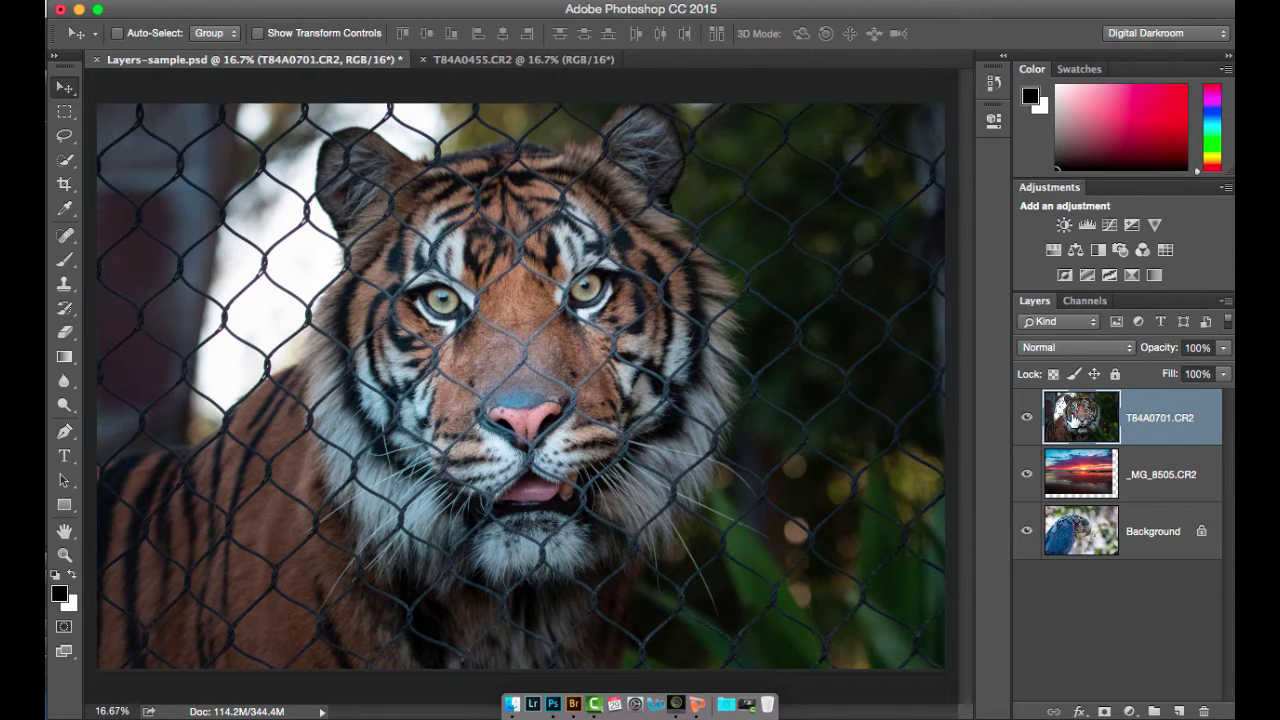
Hide the tiger layer and toggle the parrot Background off and back on behind the sunset
click(1027, 418)
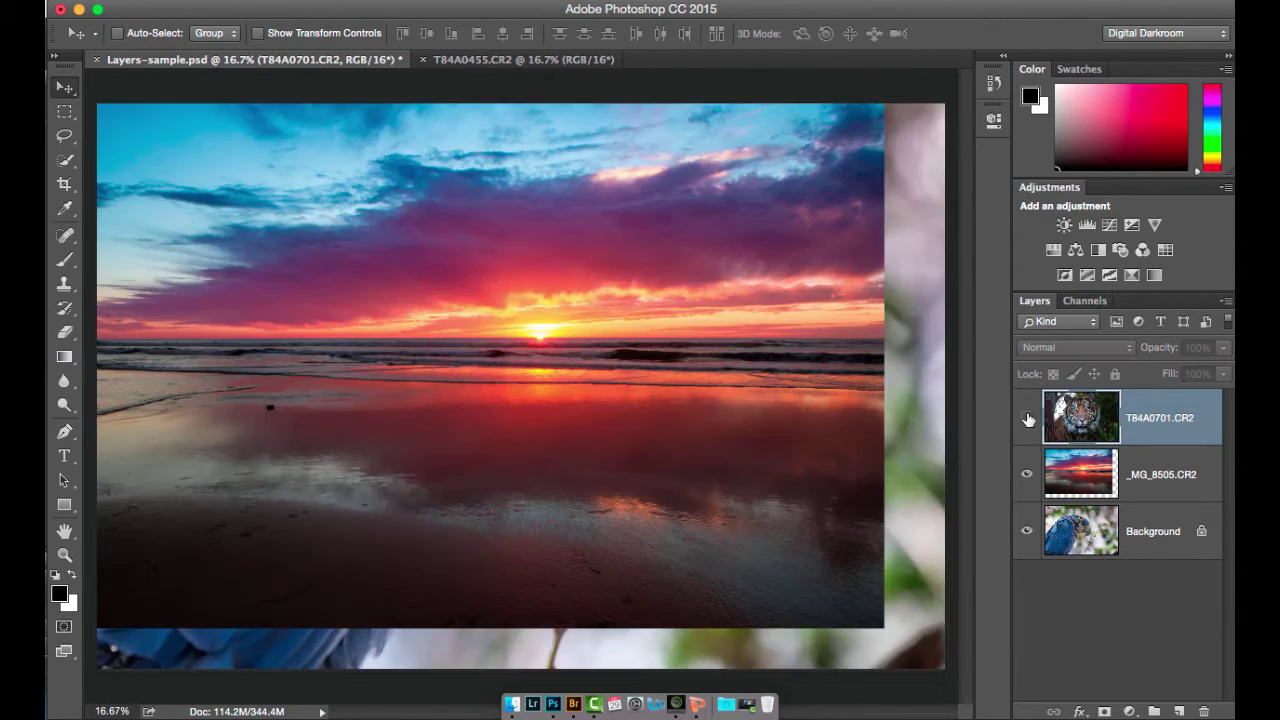
click(1026, 531)
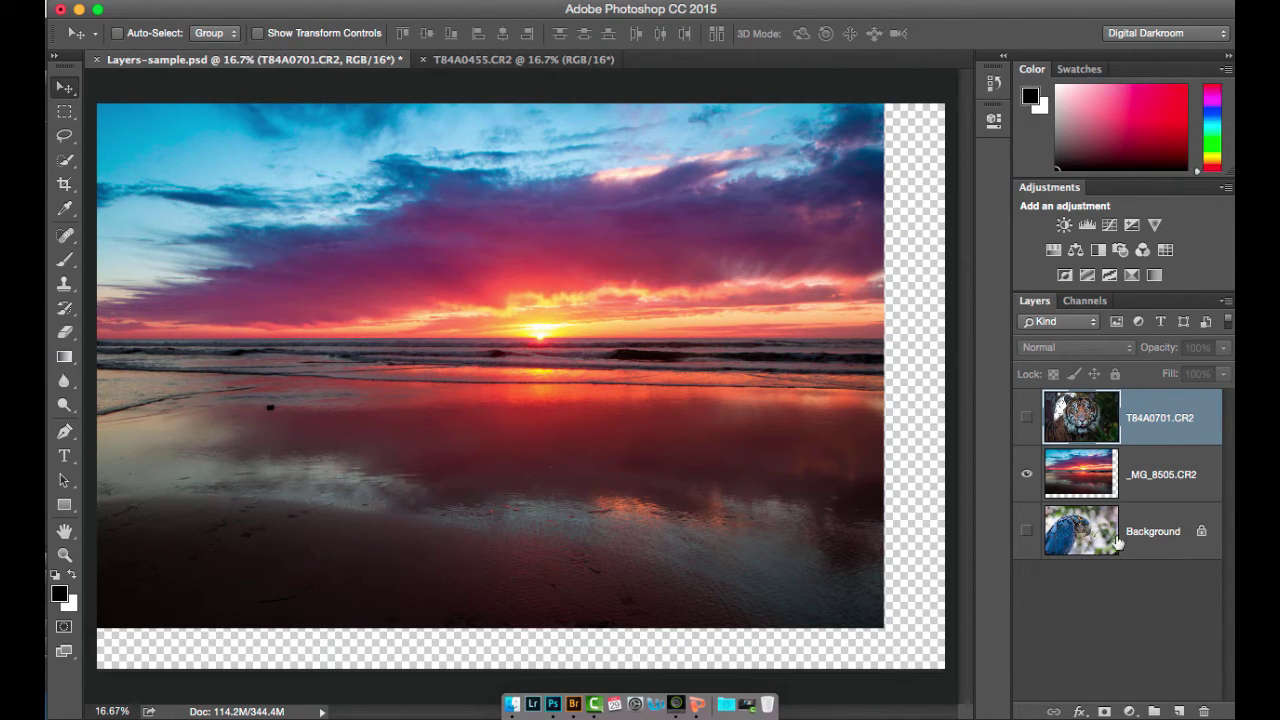
click(1027, 533)
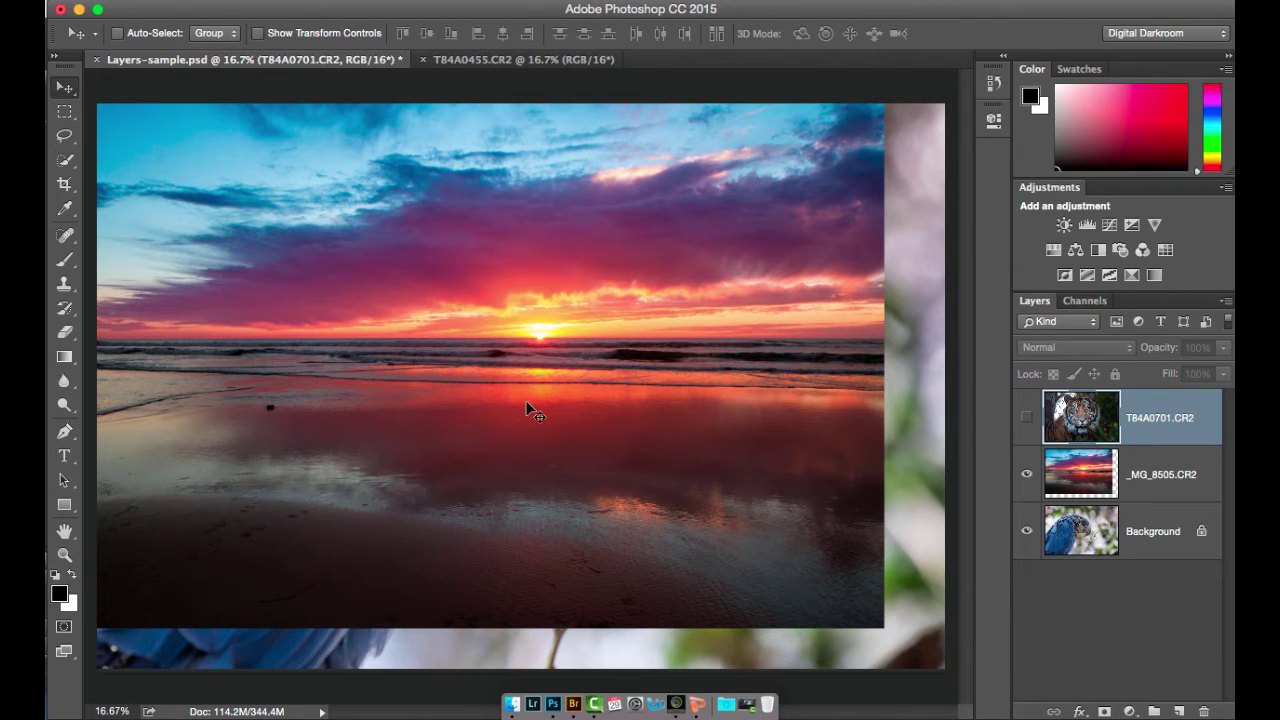
Shift the _MG_8505.CR2 sunset image down and right, then try dragging it below Background
click(1168, 465)
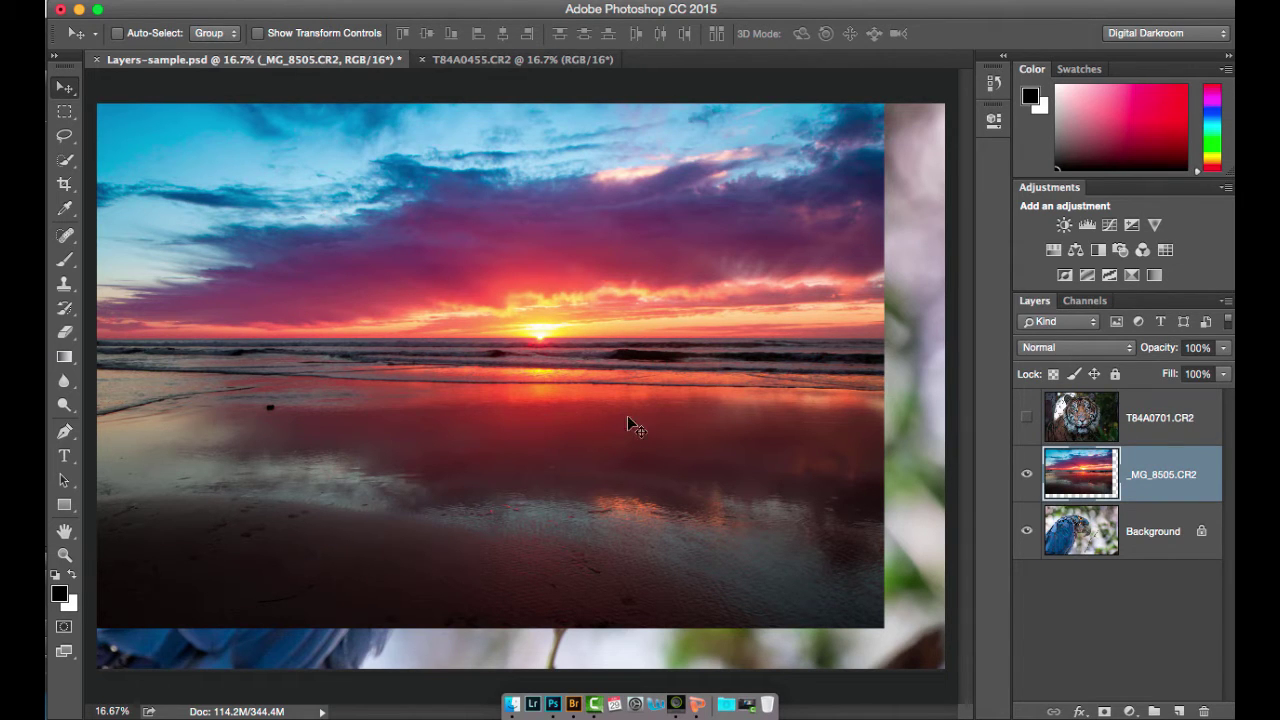
mouse_move(436, 360)
mouse_down()
mouse_move(598, 462)
mouse_move(778, 503)
mouse_move(774, 650)
mouse_move(640, 515)
mouse_move(665, 325)
mouse_move(490, 270)
mouse_move(318, 313)
mouse_move(296, 379)
mouse_move(454, 409)
mouse_move(451, 354)
mouse_up()
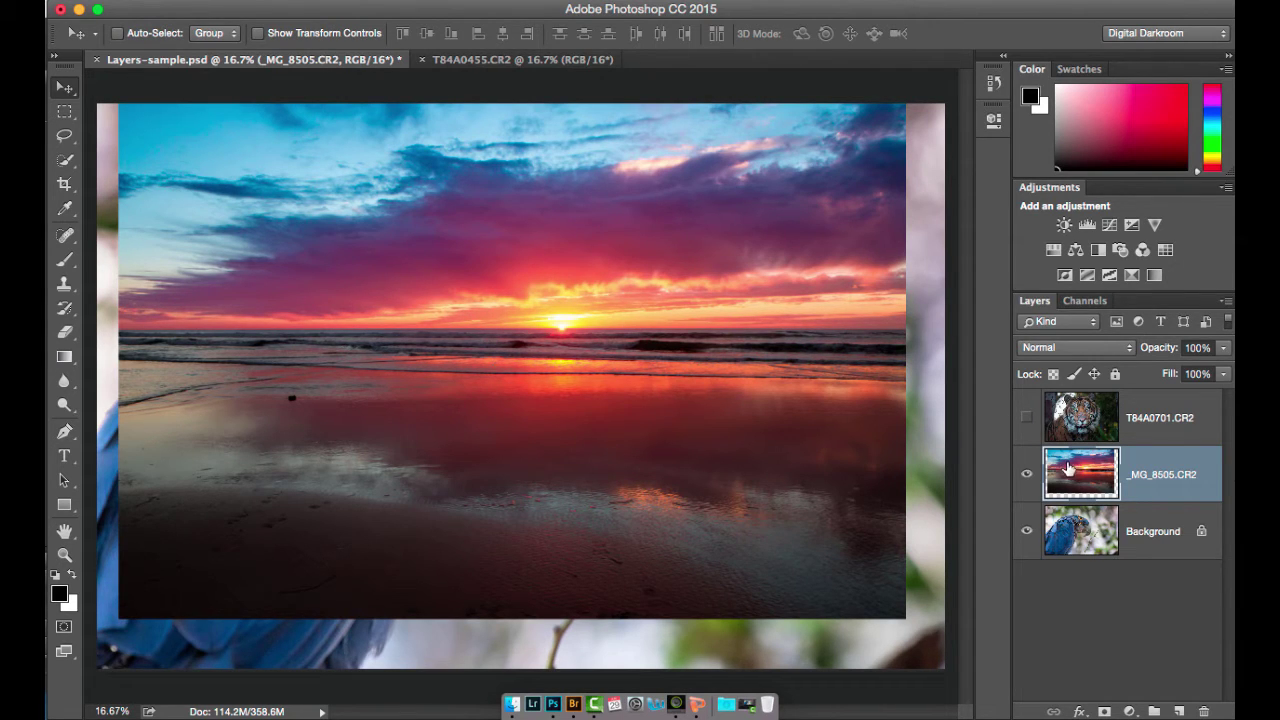
drag(1072, 472, 1072, 583)
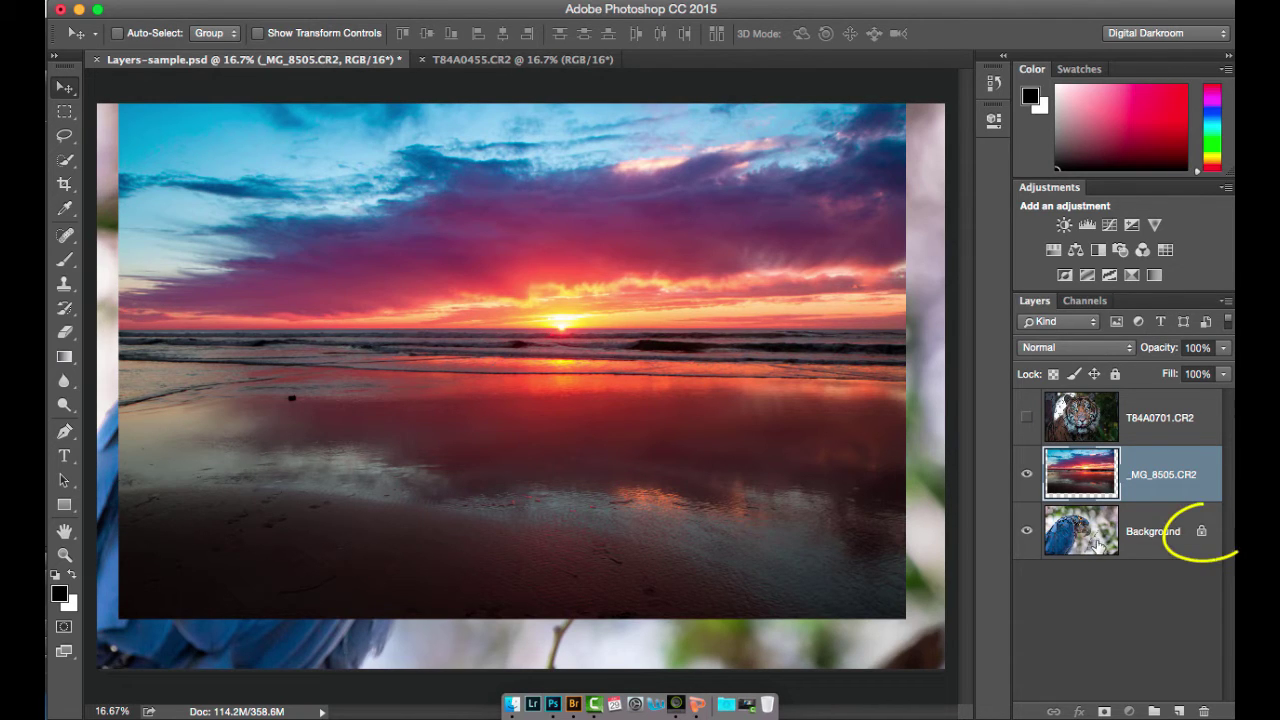
Unlock the Background into Layer 0 and stack it above the sunset layer
click(1201, 533)
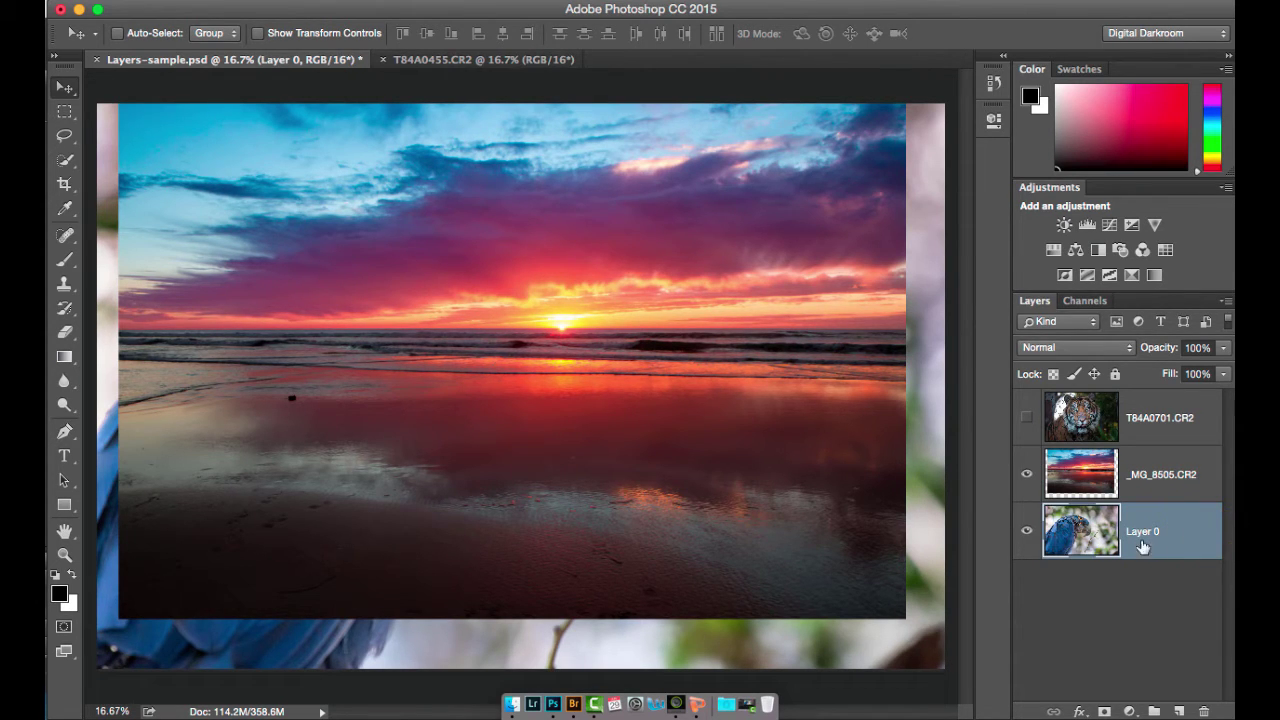
drag(1080, 538, 1082, 450)
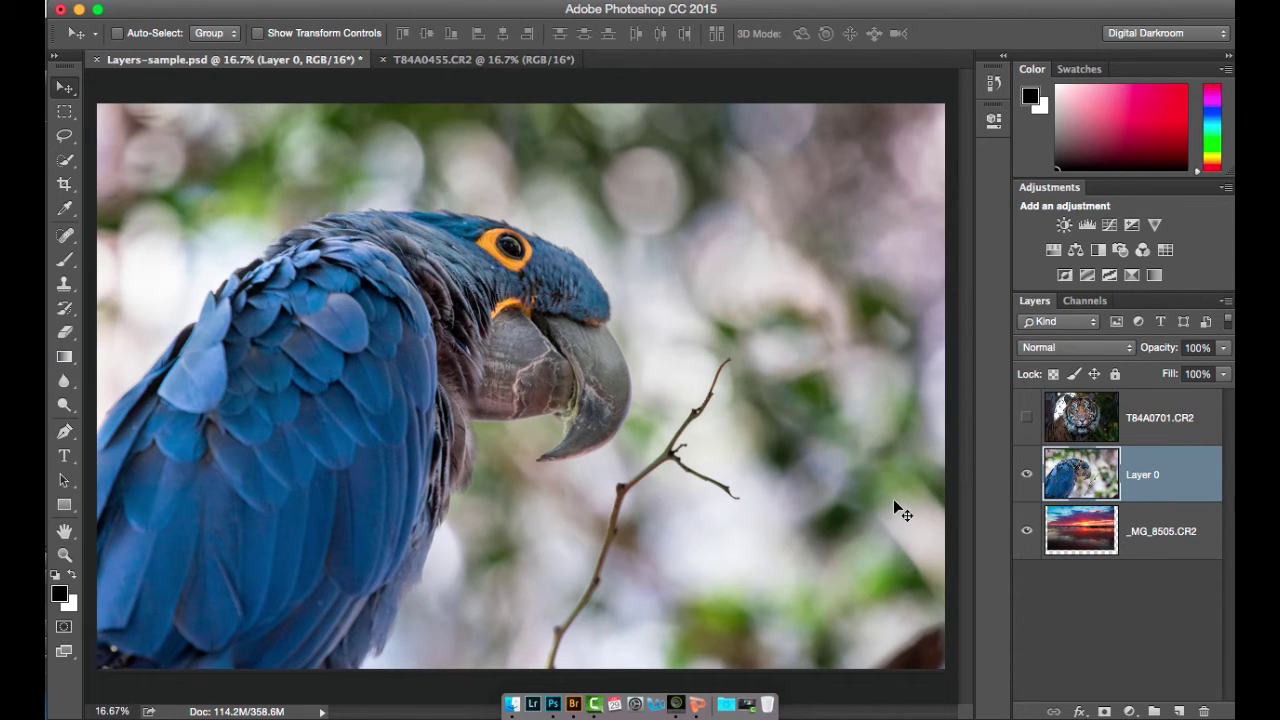
Close Layers-sample.psd choosing Don't Save
click(97, 59)
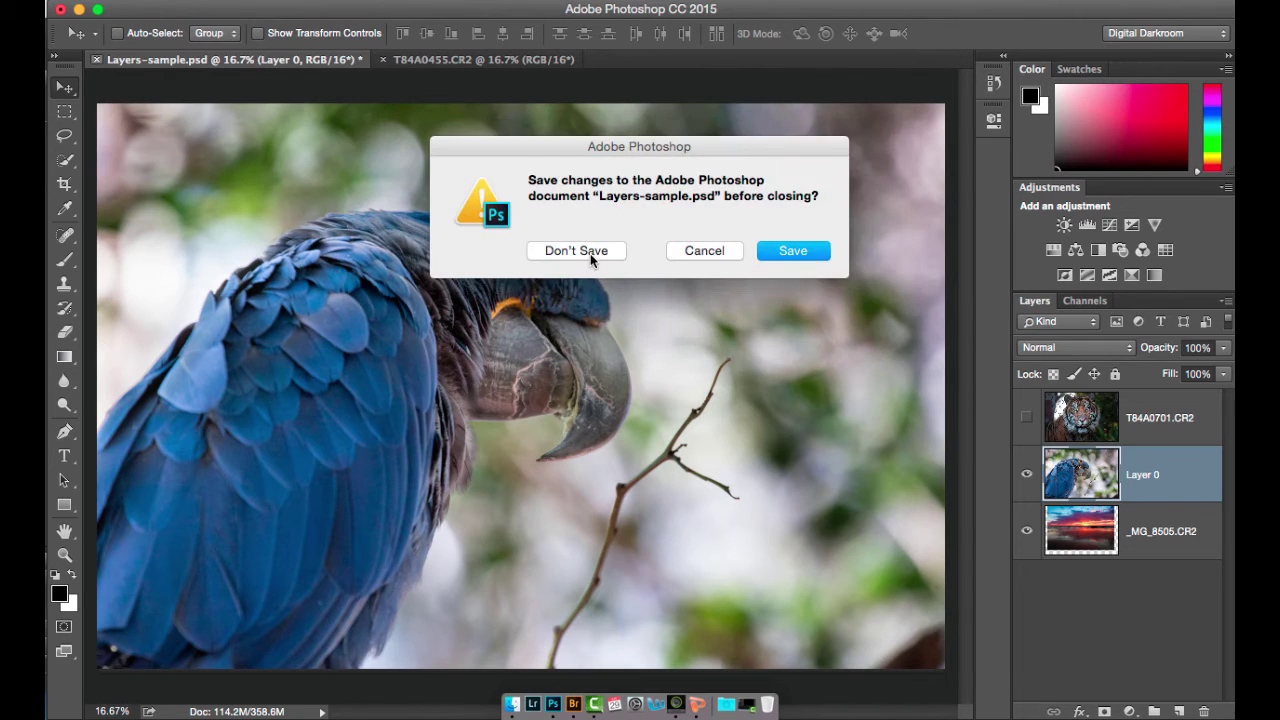
click(592, 258)
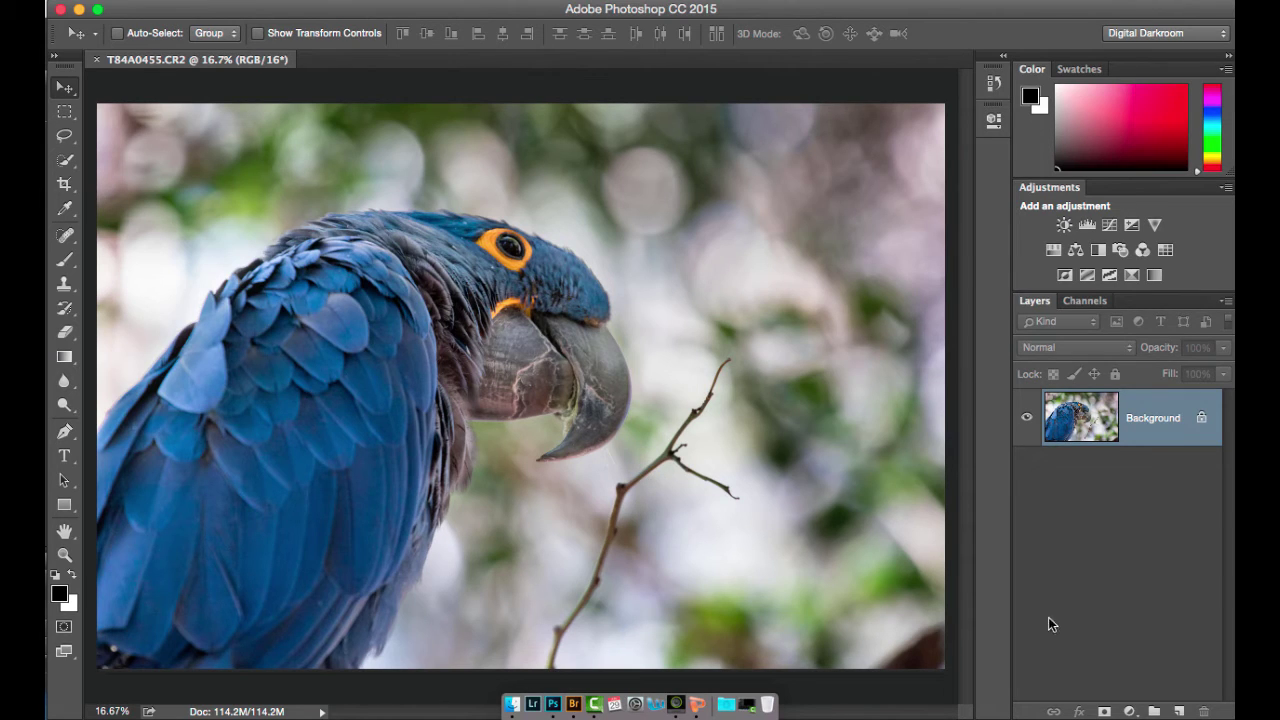
On a new Layer 1, paint a scribble below the beak using a 159 px, 90% hardness brush
click(1179, 711)
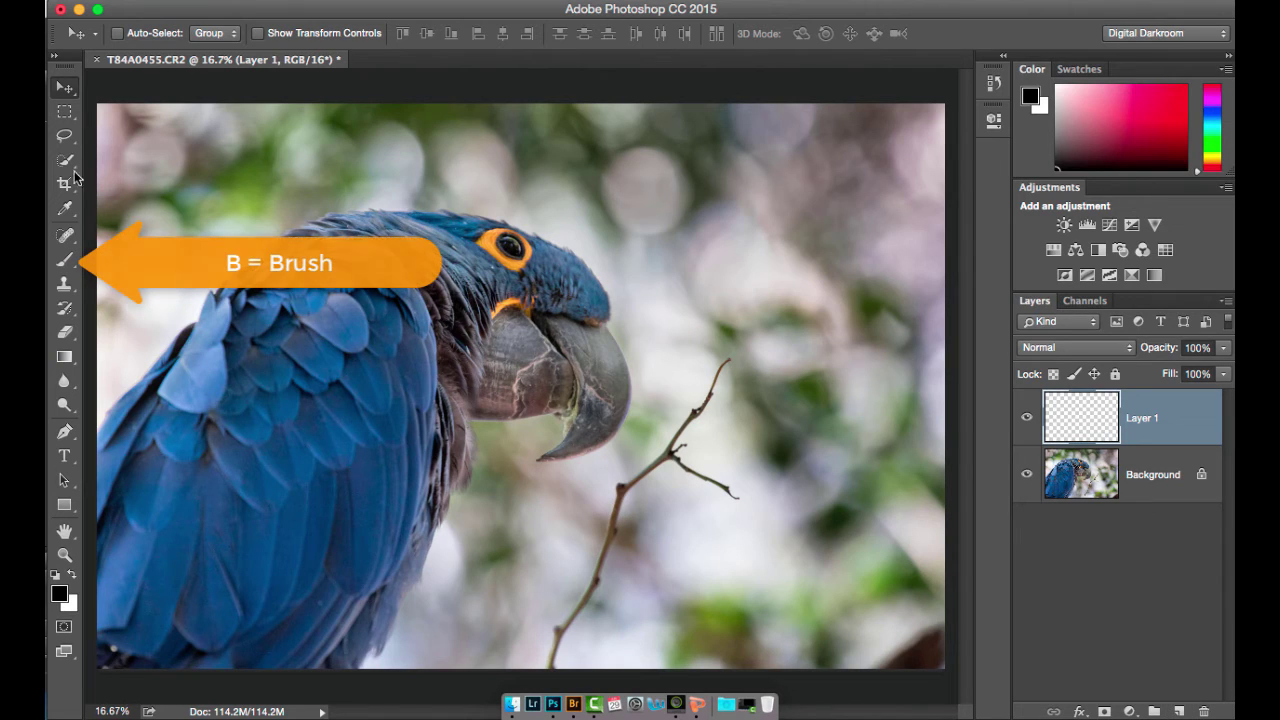
click(64, 259)
click(141, 34)
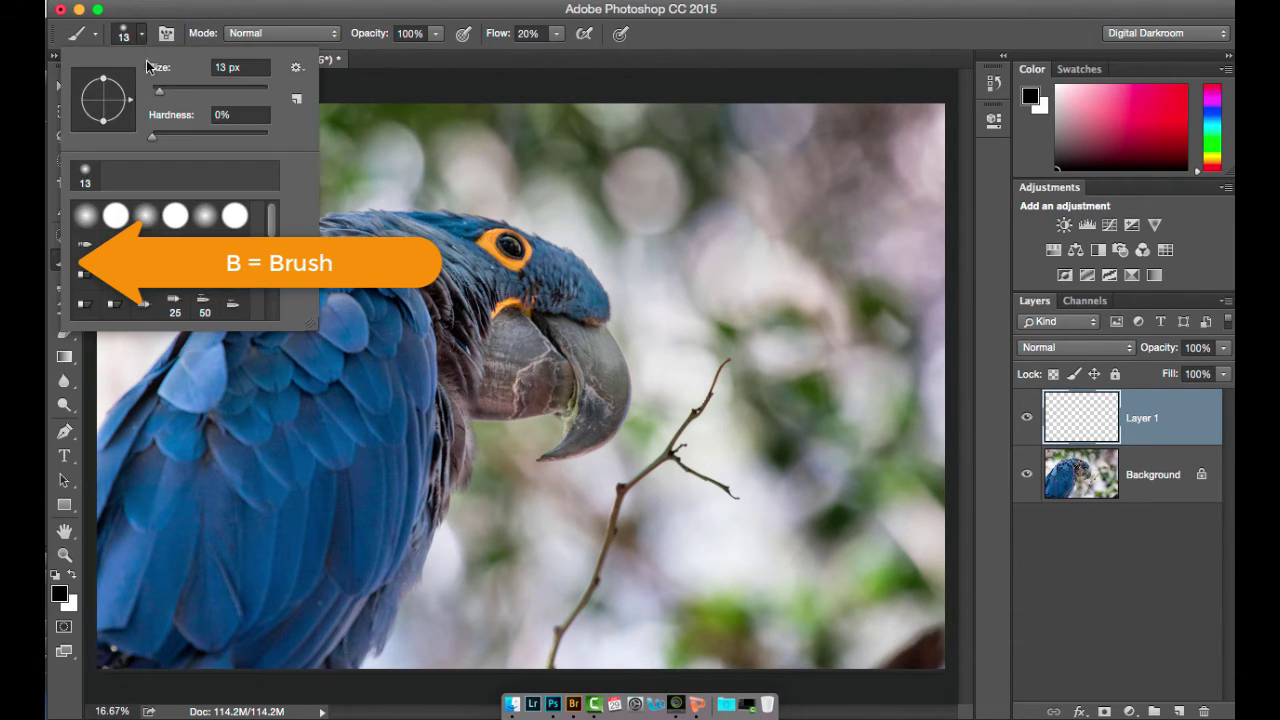
drag(160, 88, 228, 94)
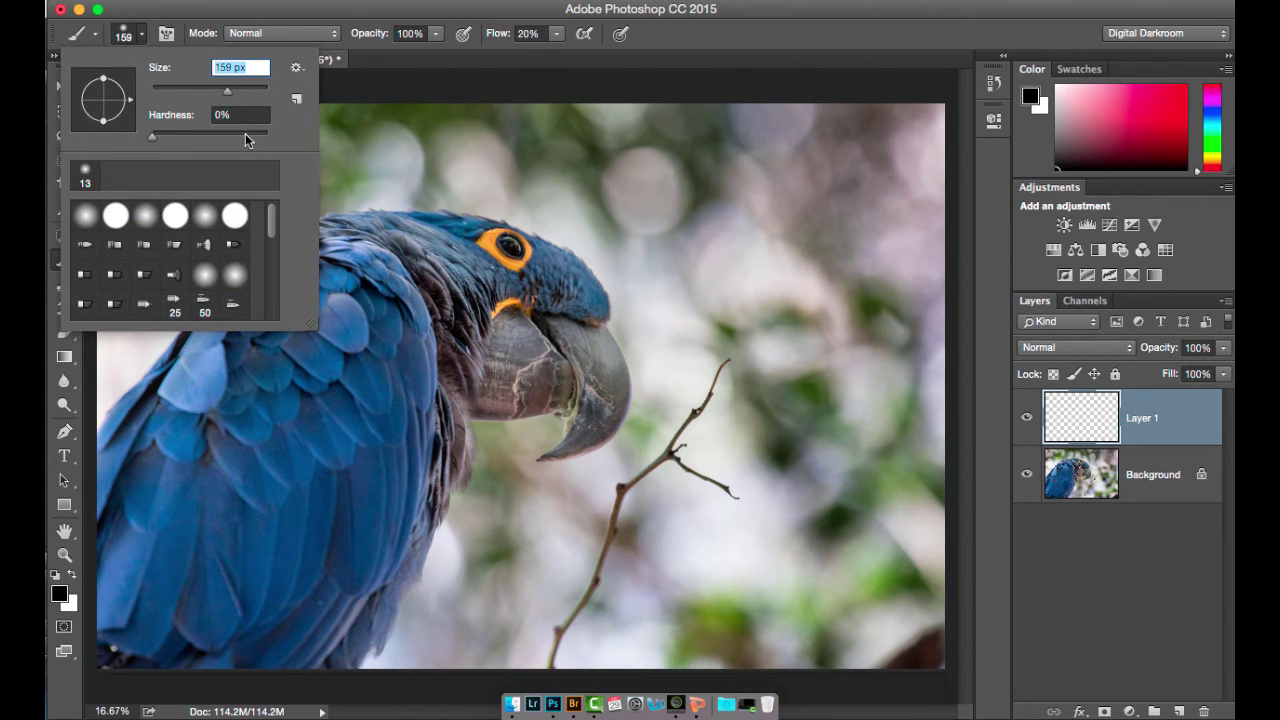
drag(246, 140, 254, 142)
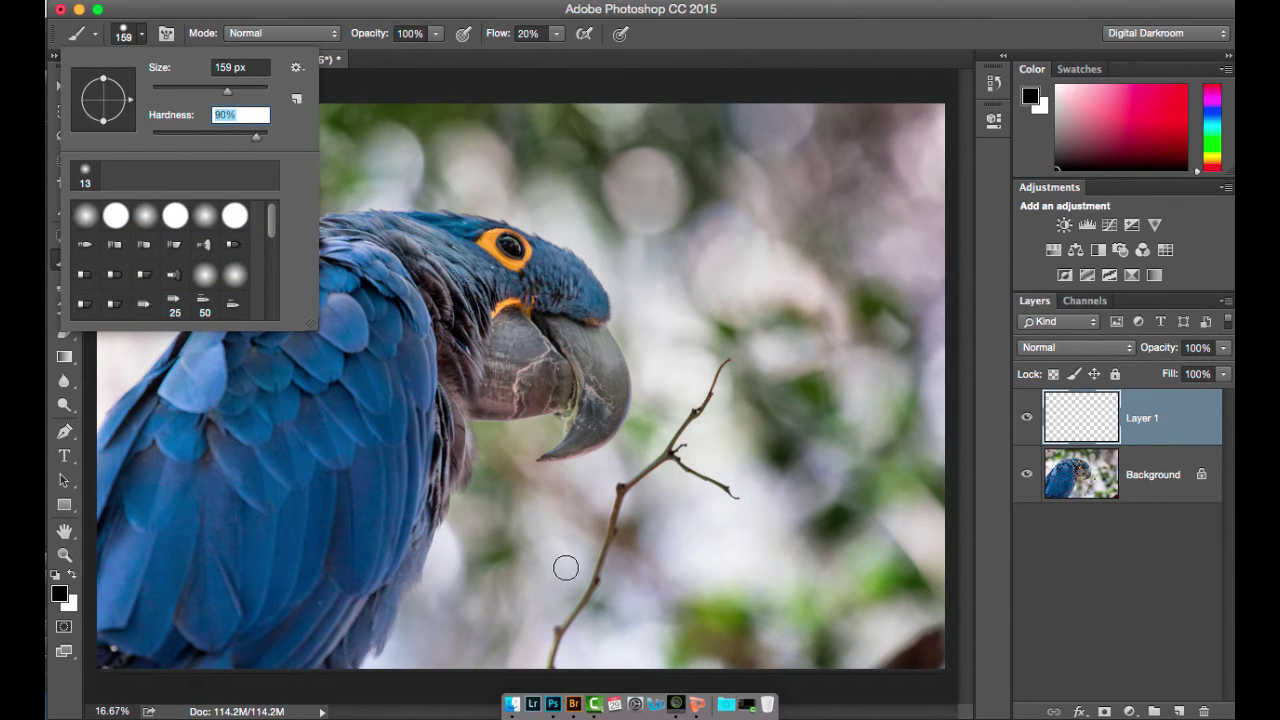
mouse_move(468, 565)
mouse_down()
mouse_move(519, 543)
mouse_move(502, 645)
mouse_up()
mouse_move(535, 505)
mouse_down()
mouse_move(568, 570)
mouse_move(620, 577)
mouse_move(666, 531)
mouse_move(737, 523)
mouse_move(920, 461)
mouse_up()
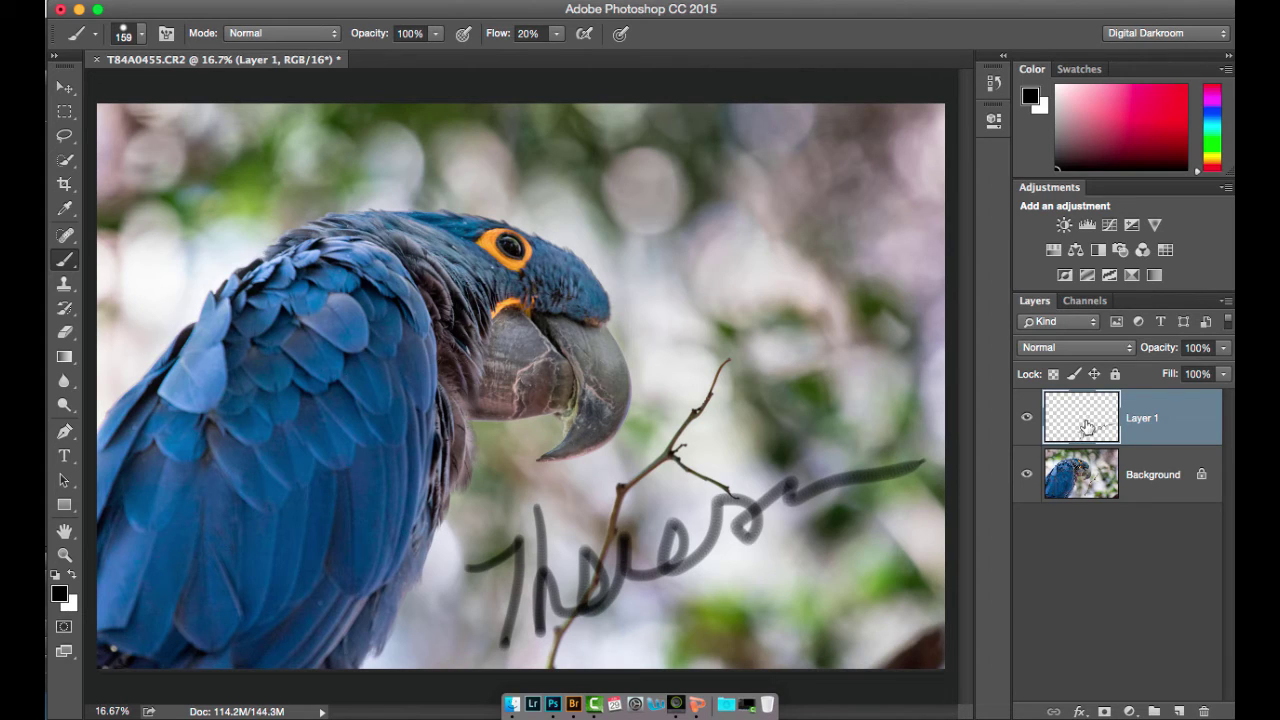
Nudge the Layer 1 scribble slightly left, then hide Layer 1 and select the Background layer
click(1028, 418)
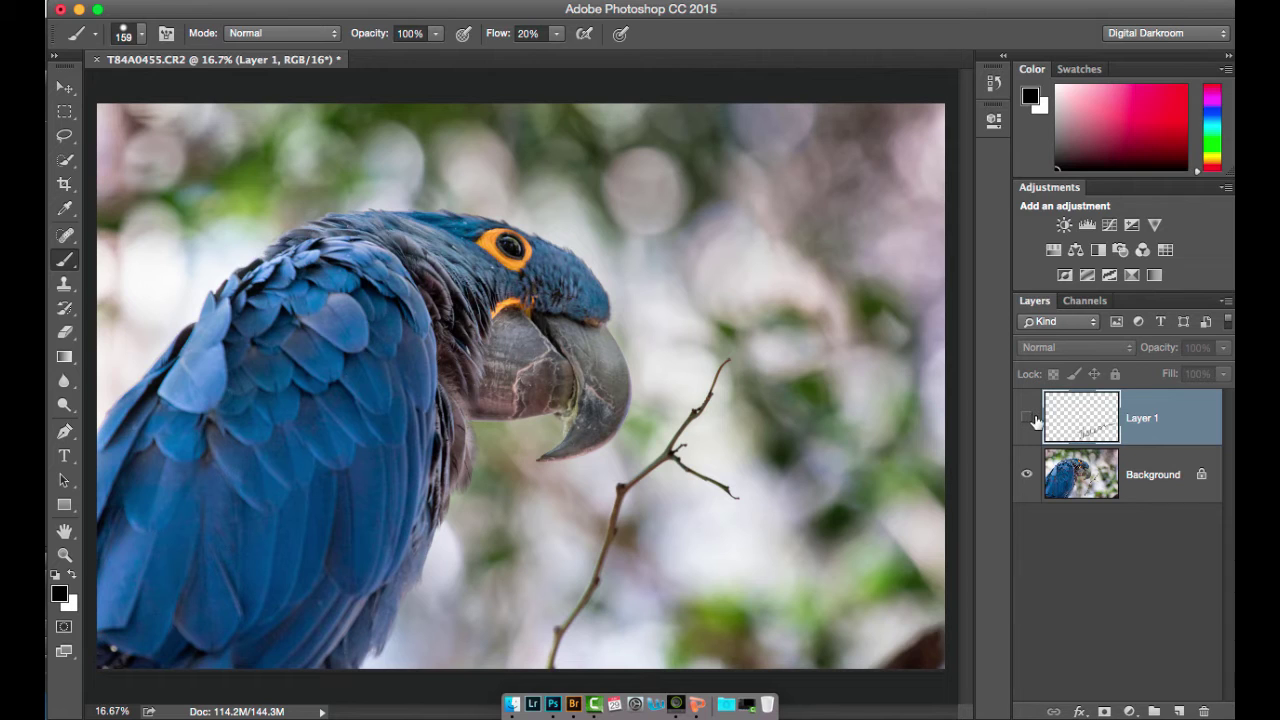
click(1028, 418)
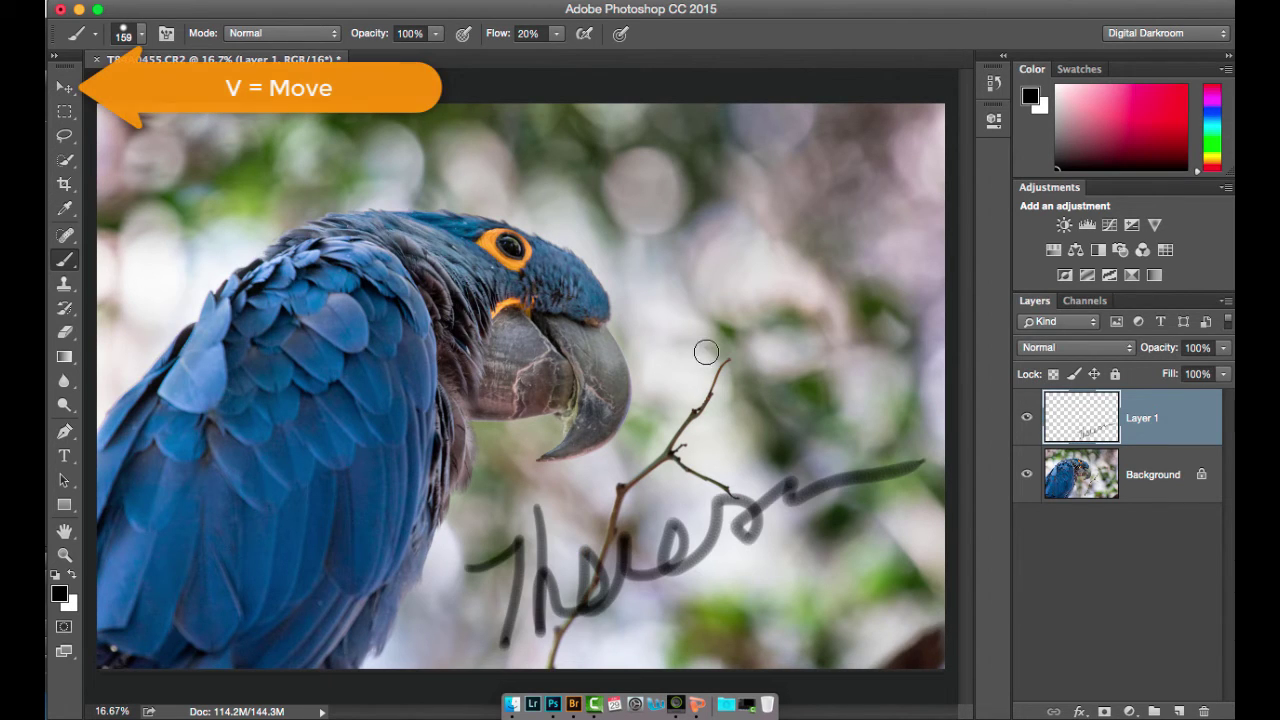
click(63, 89)
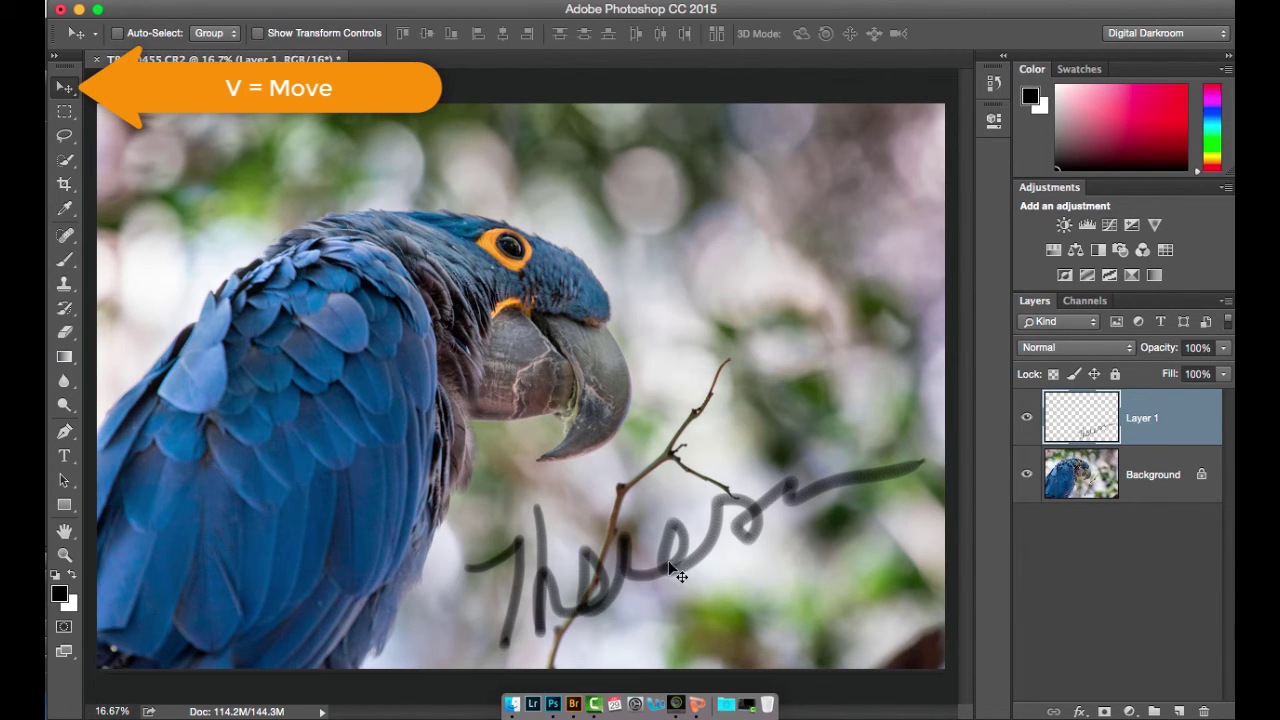
mouse_move(669, 563)
mouse_down()
mouse_move(665, 578)
mouse_move(628, 545)
mouse_move(687, 587)
mouse_move(705, 465)
mouse_move(624, 567)
mouse_up()
click(1027, 418)
click(1090, 478)
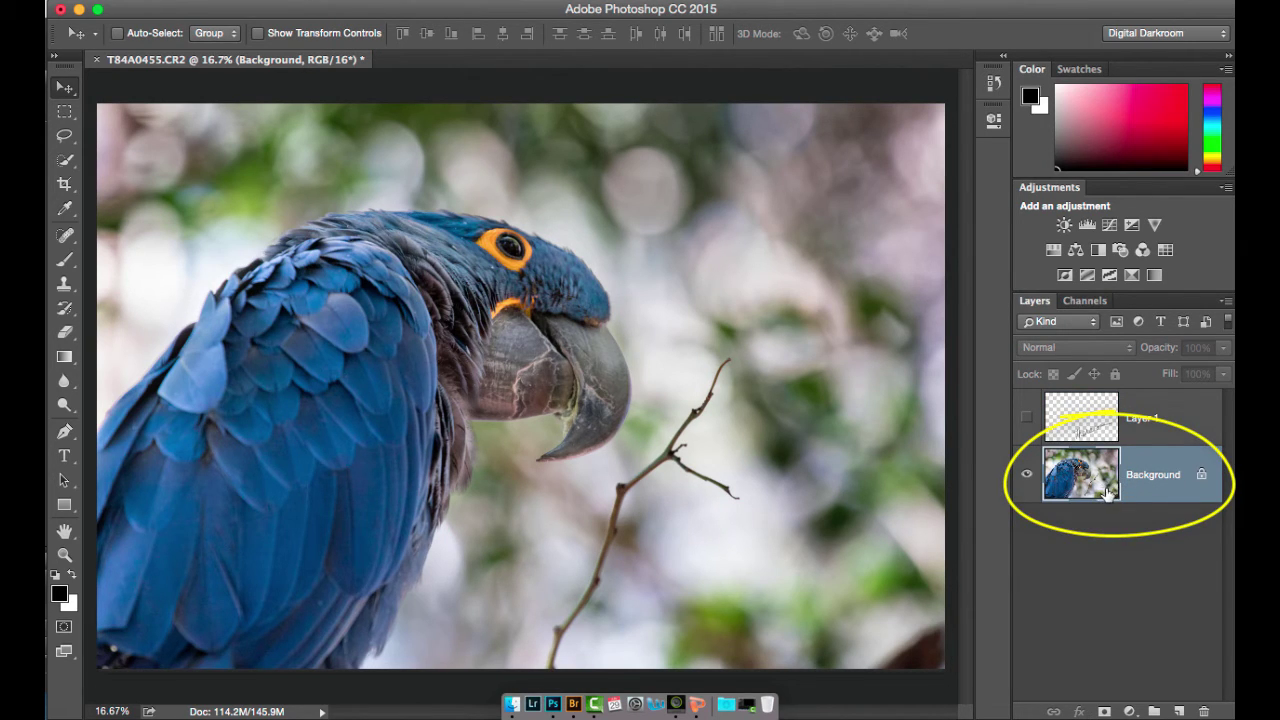
Set brush Flow to 100% and paint a black handwritten scribble on the Background below the beak
key(b)
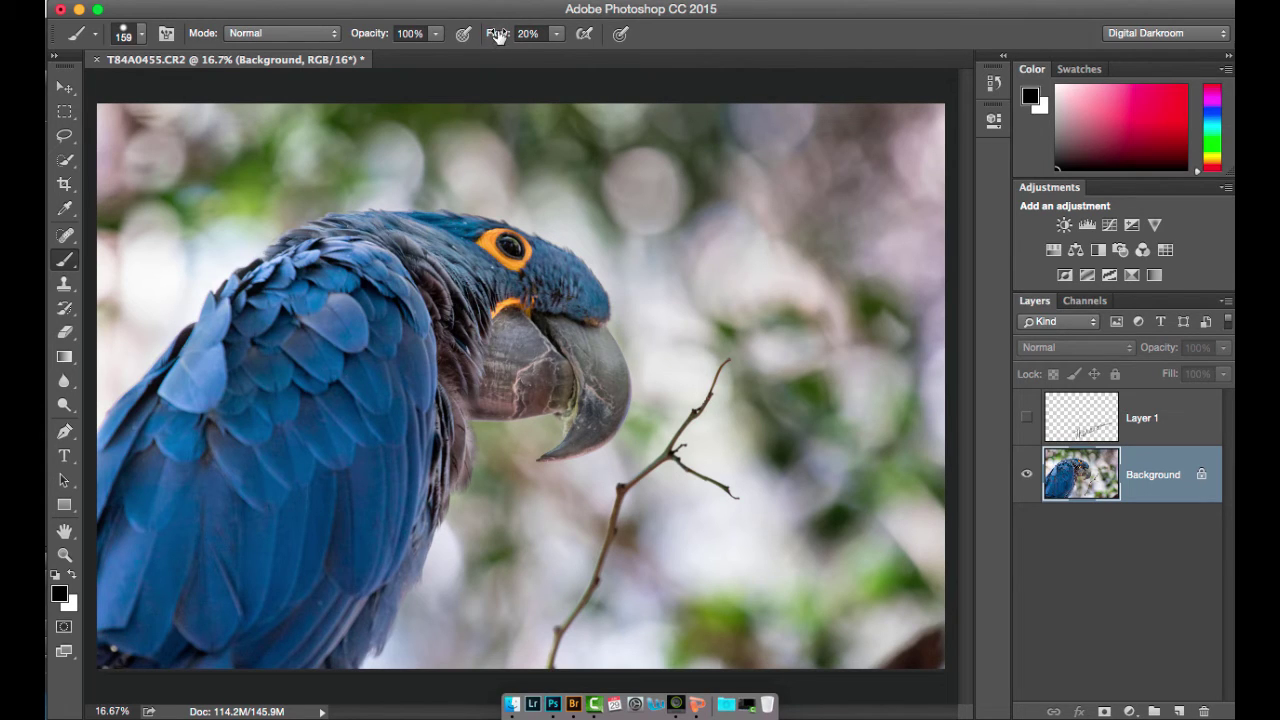
key(shift+0)
click(558, 35)
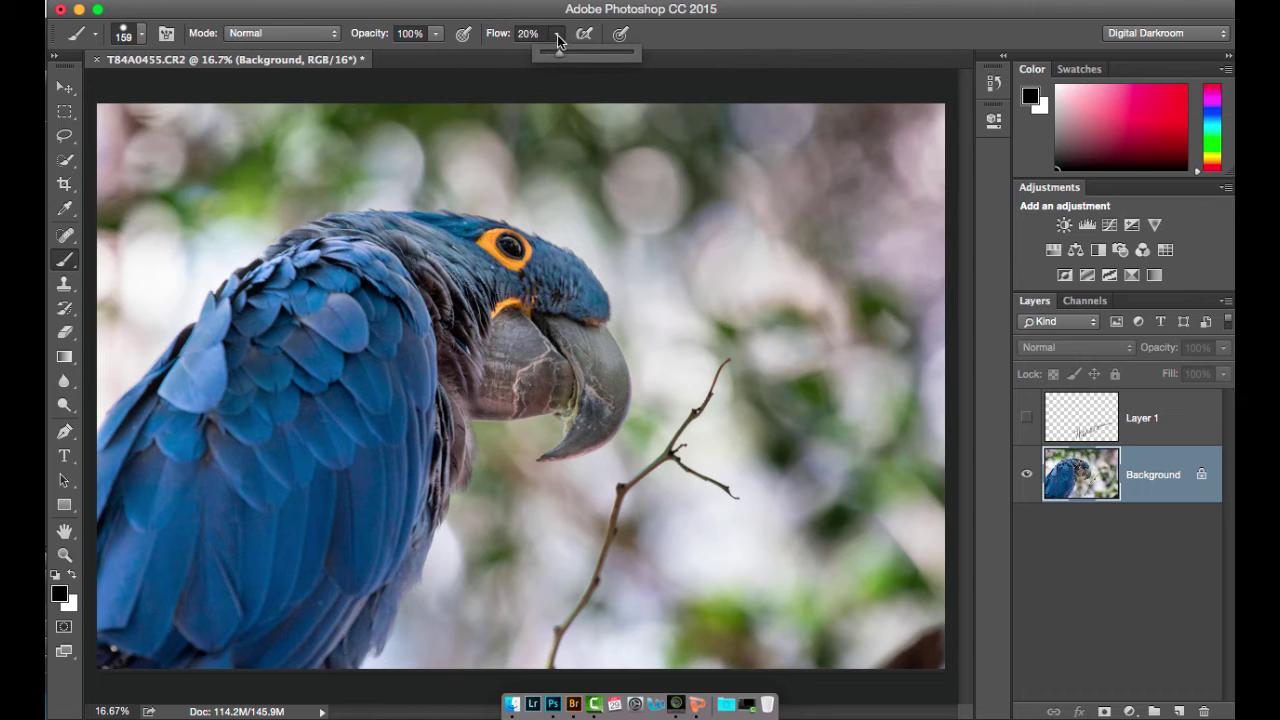
drag(559, 50, 645, 64)
click(461, 530)
mouse_move(461, 530)
mouse_down()
mouse_move(507, 540)
mouse_move(476, 610)
mouse_up()
mouse_move(521, 508)
mouse_down()
mouse_move(534, 580)
mouse_move(590, 541)
mouse_move(905, 474)
mouse_up()
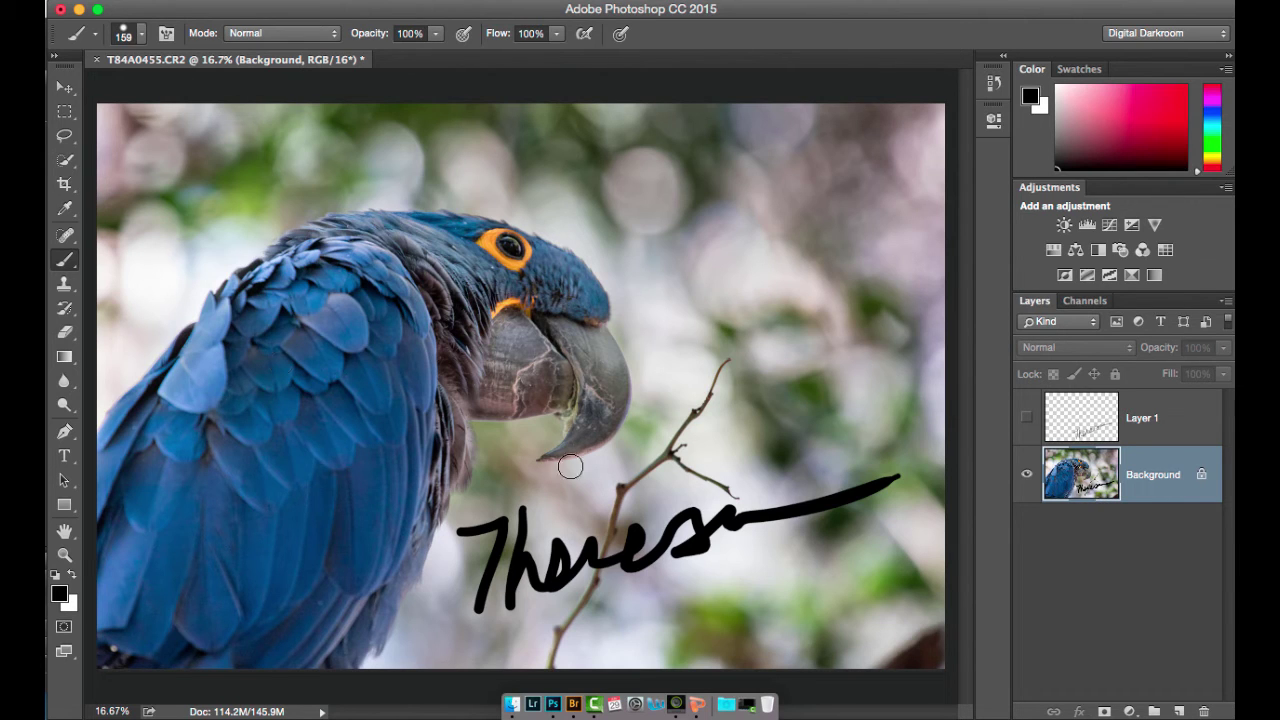
After the locked-layer alert, unlock the painted Background as Layer 0 and reposition the photo
click(65, 88)
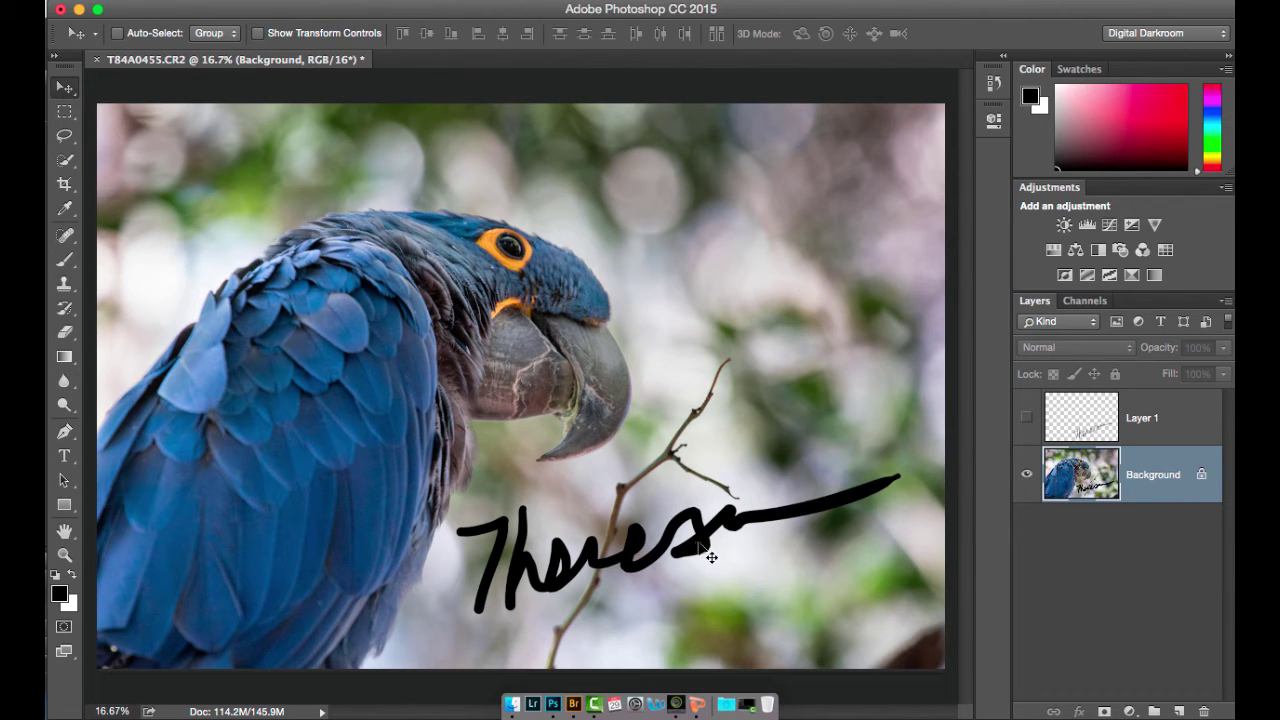
drag(705, 550, 749, 550)
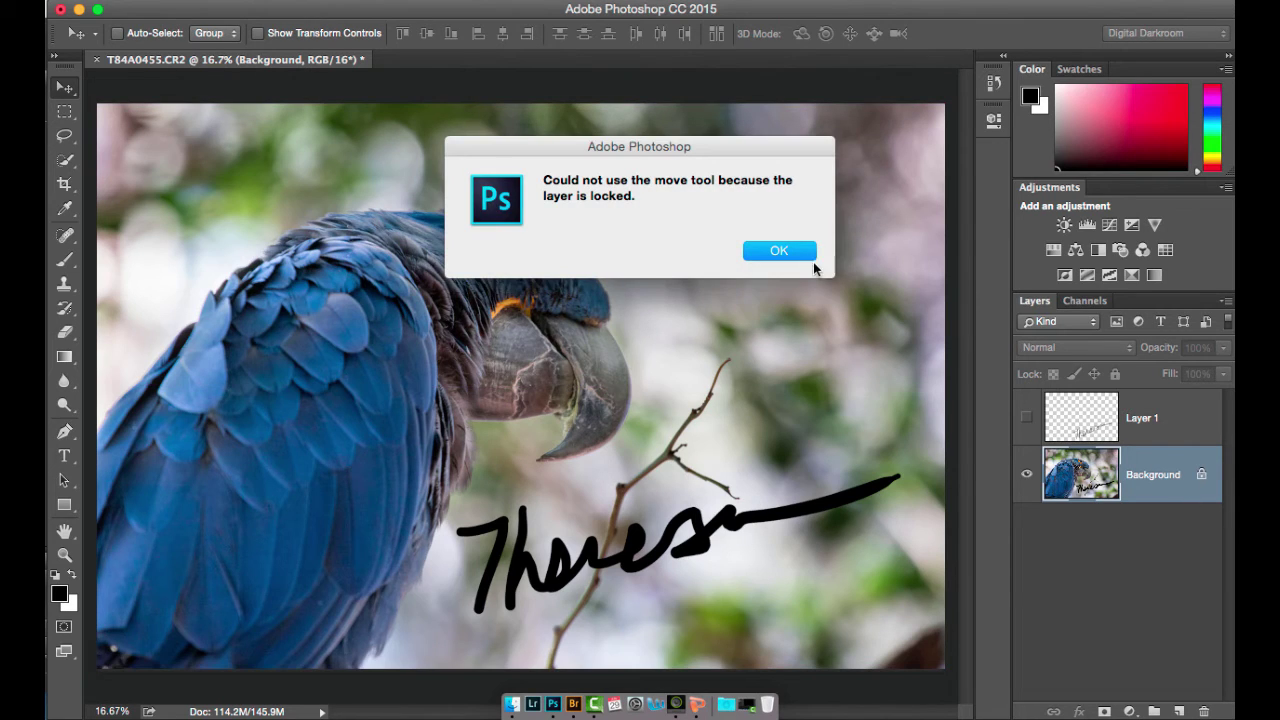
click(779, 251)
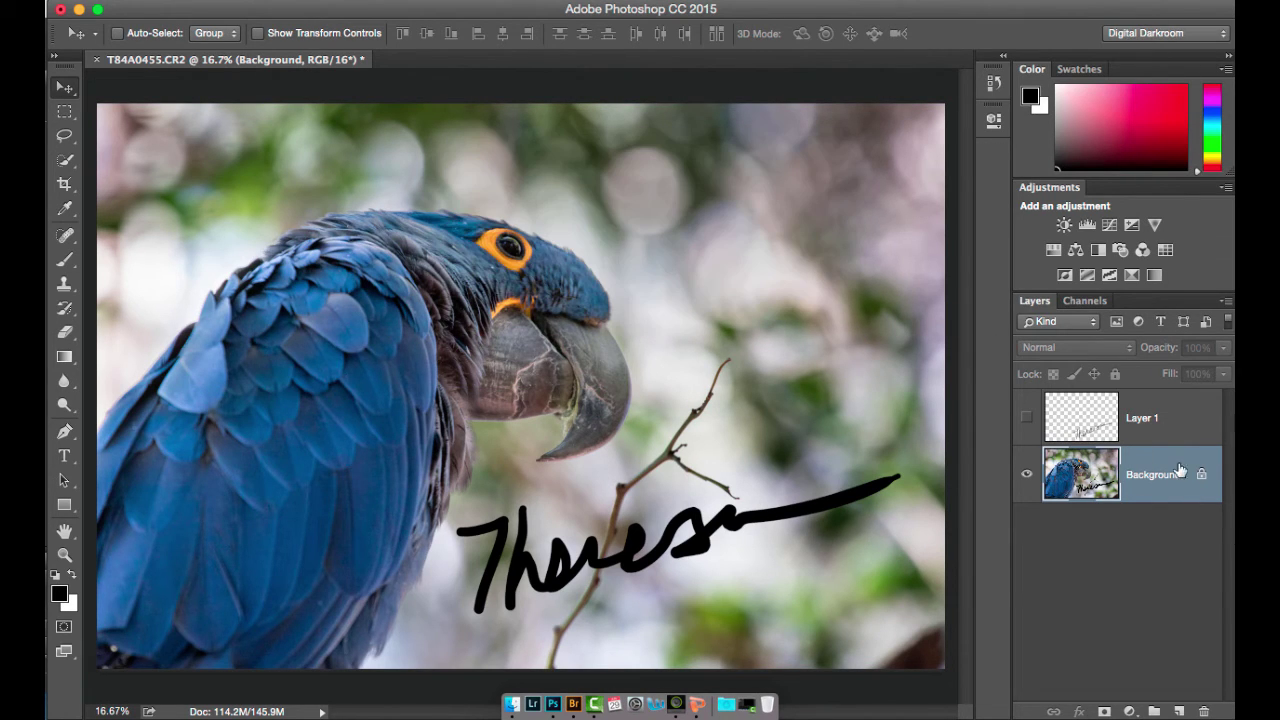
click(1201, 474)
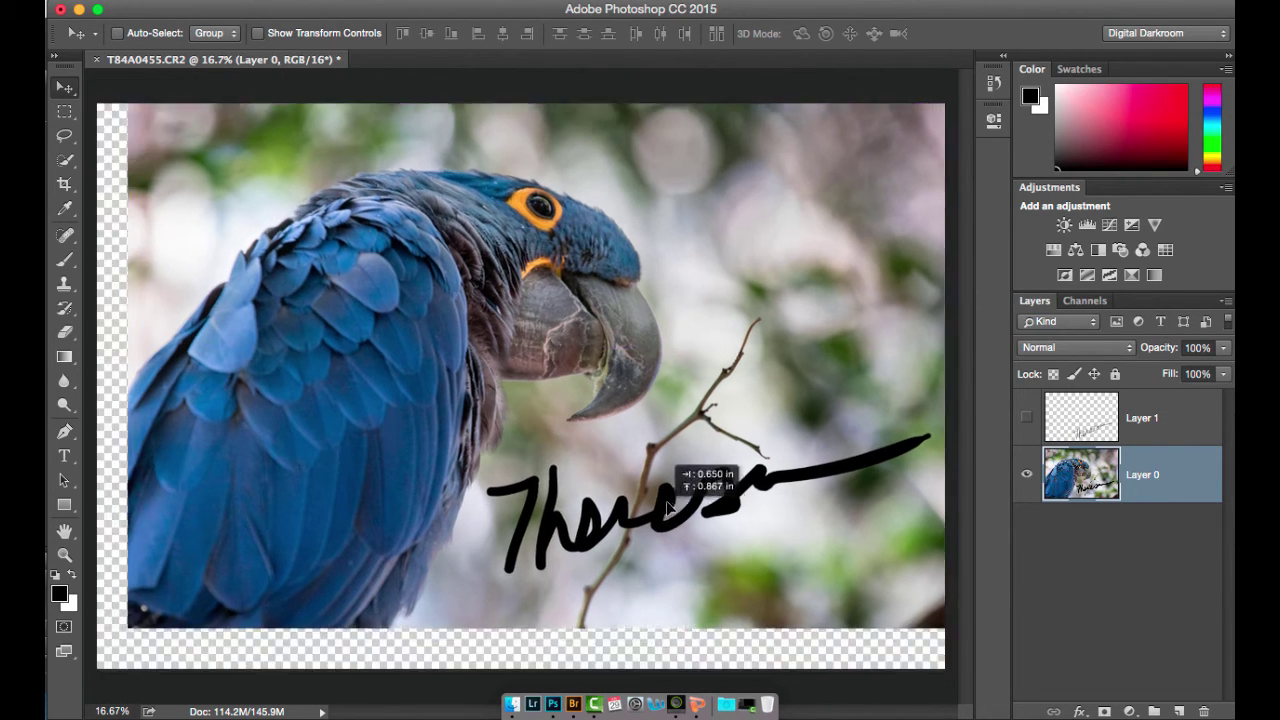
drag(675, 503, 628, 558)
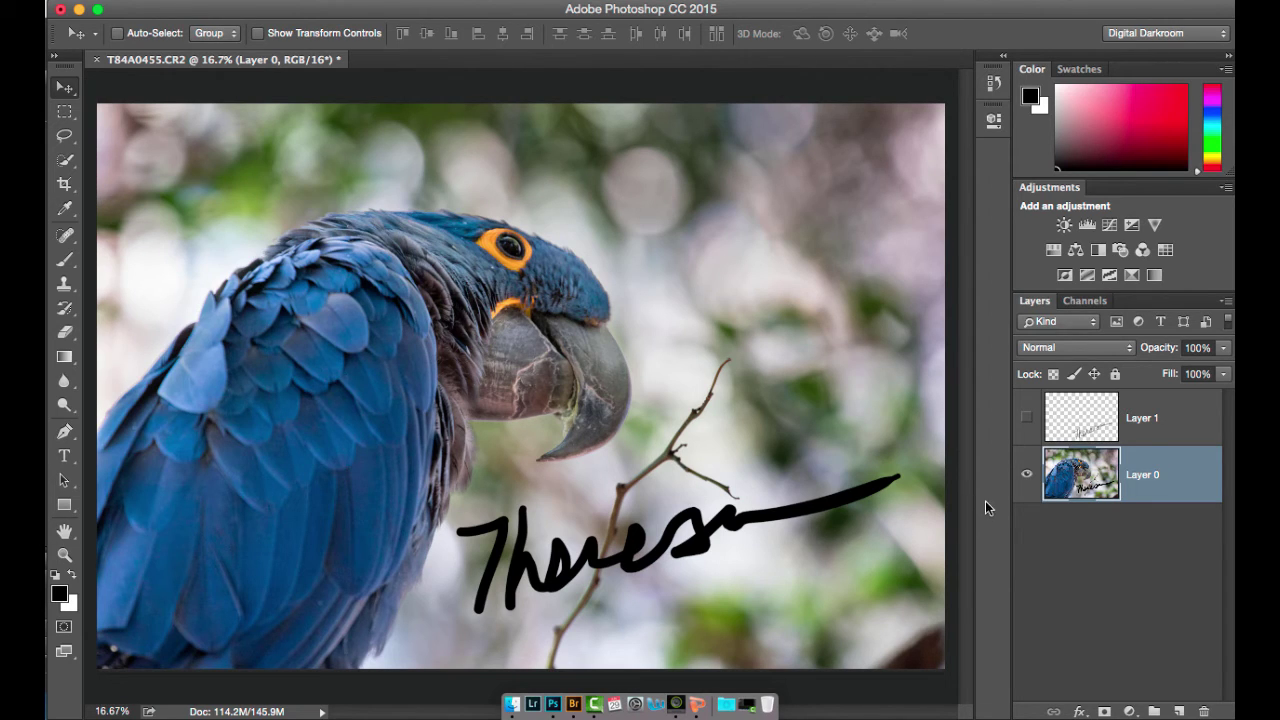
Revert to the Open history state, then add an empty Layer 1 above the photo
click(994, 86)
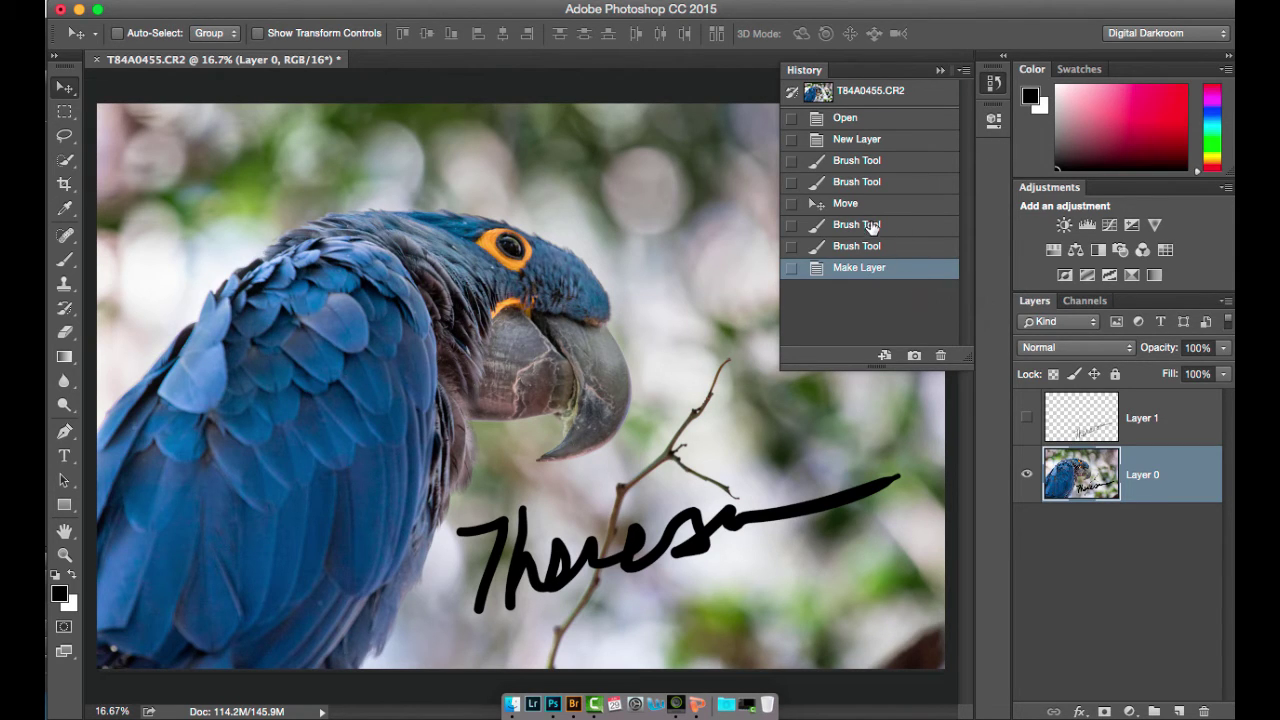
click(907, 120)
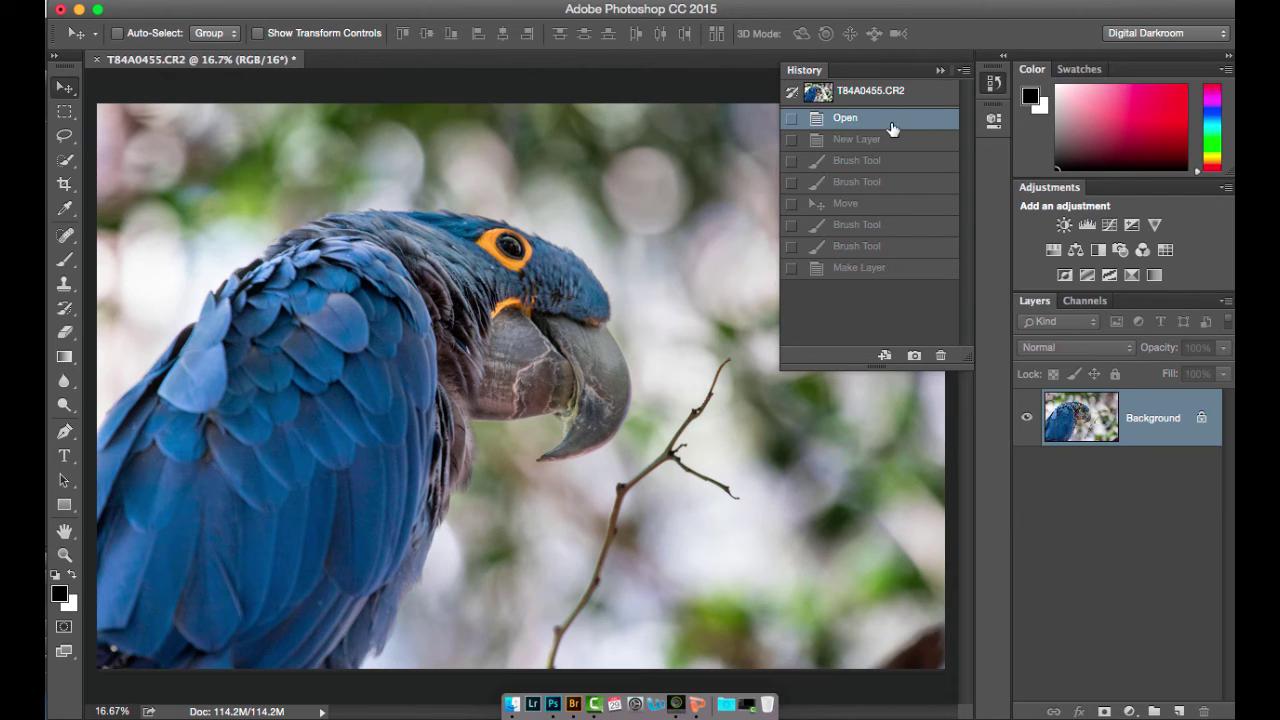
click(948, 63)
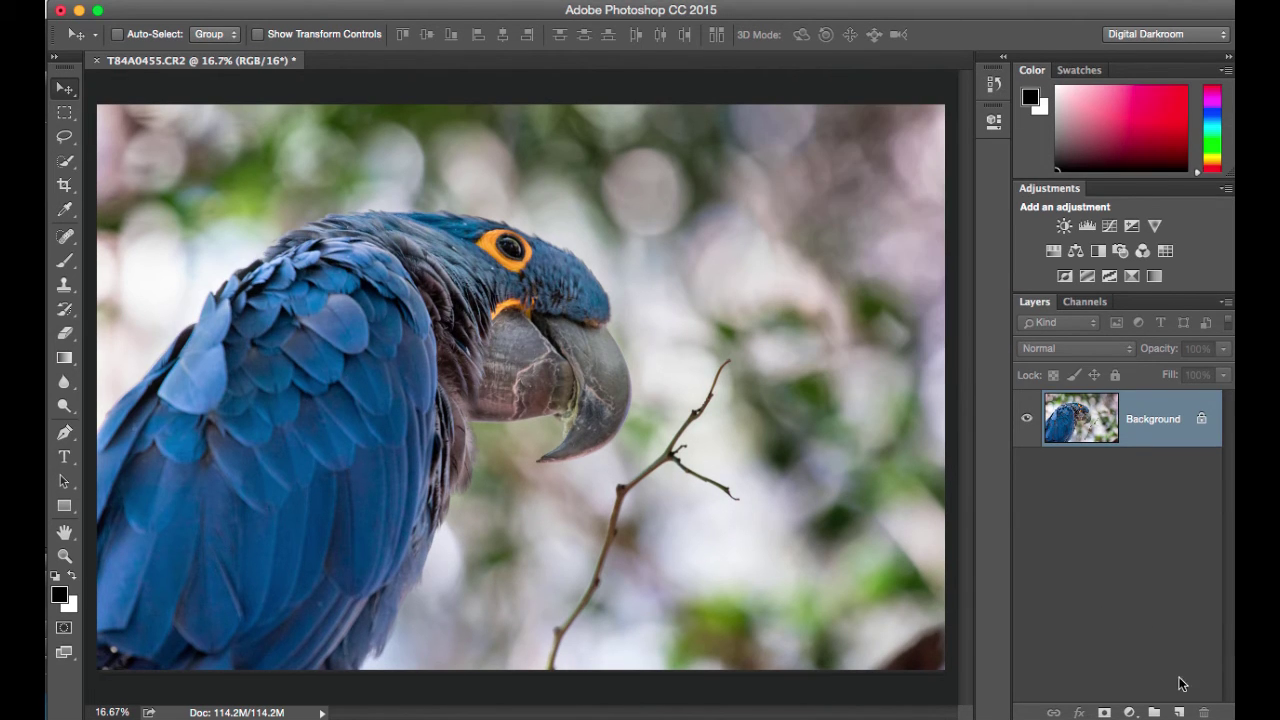
click(1179, 712)
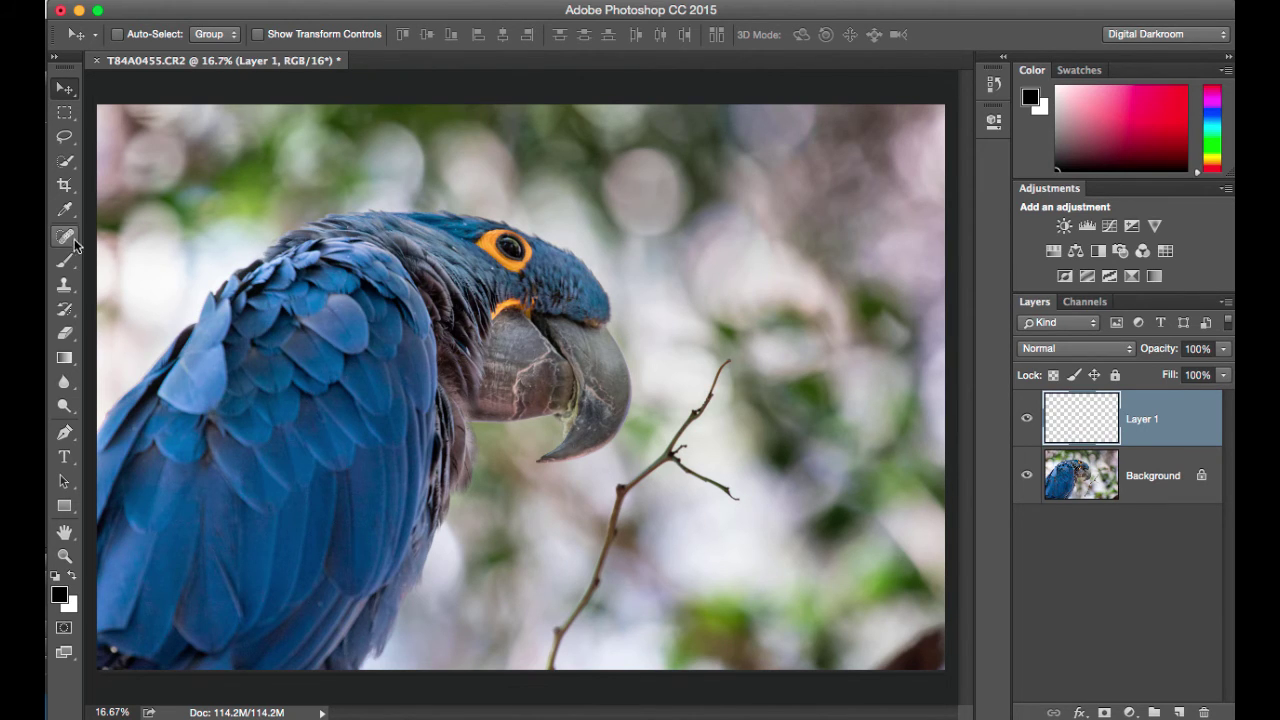
Paint a black stick figure (head, body, arms, legs) on Layer 1 with the Brush
key(b)
mouse_move(775, 262)
mouse_down()
mouse_move(732, 291)
mouse_move(781, 270)
mouse_move(745, 401)
mouse_move(683, 370)
mouse_up()
mouse_move(748, 406)
mouse_down()
mouse_move(852, 358)
mouse_move(748, 442)
mouse_move(731, 513)
mouse_move(673, 592)
mouse_up()
drag(742, 514, 809, 596)
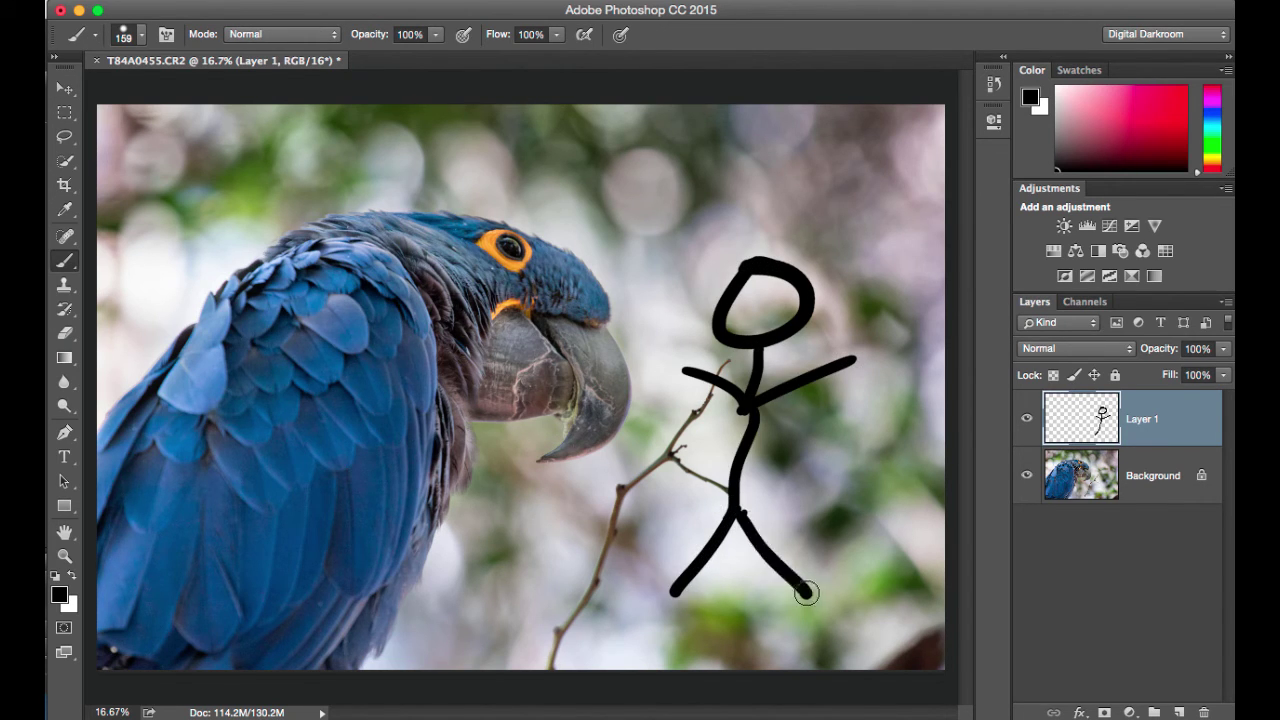
Toggle Layer 1's visibility and hide the parrot Background so the figure shows alone
click(1028, 419)
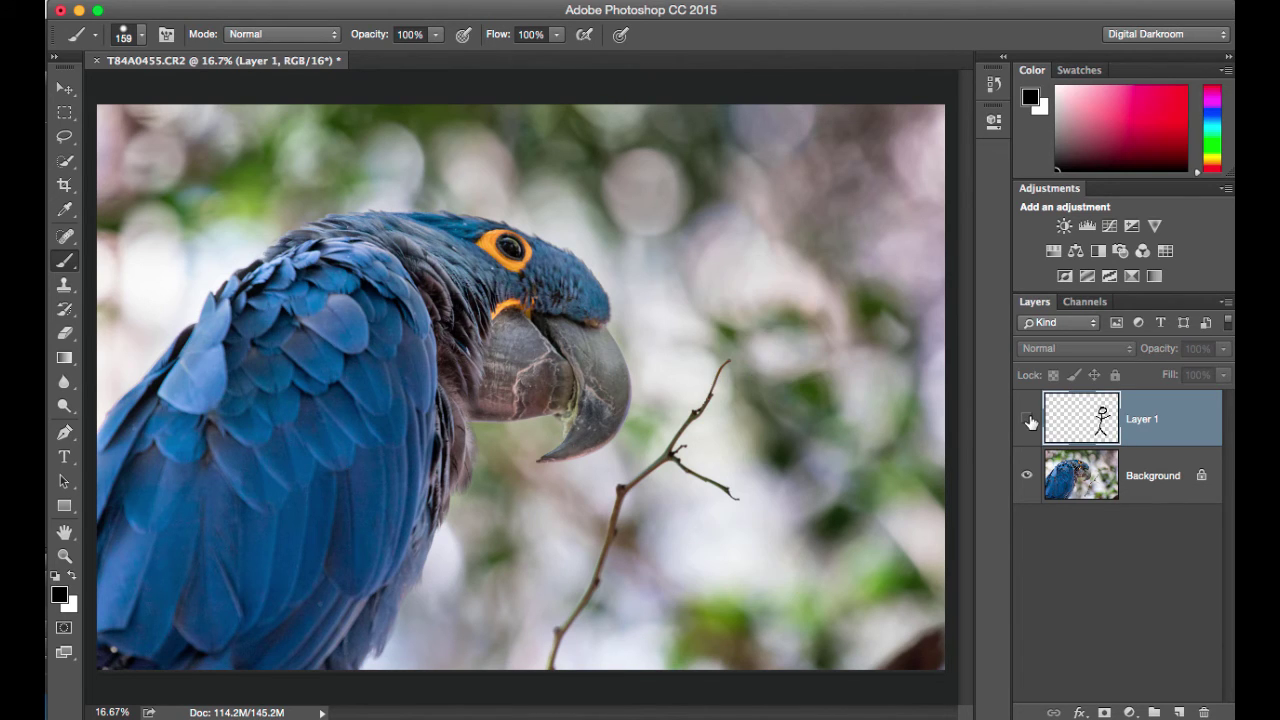
click(1027, 420)
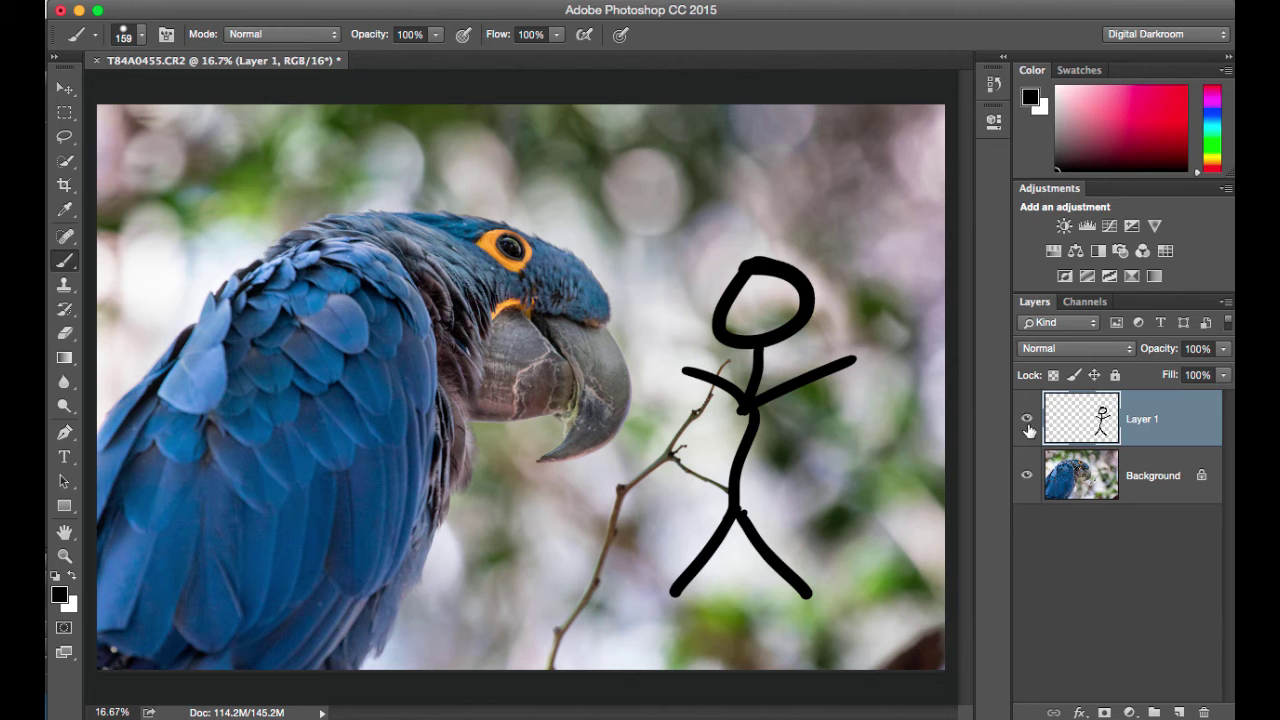
click(1027, 476)
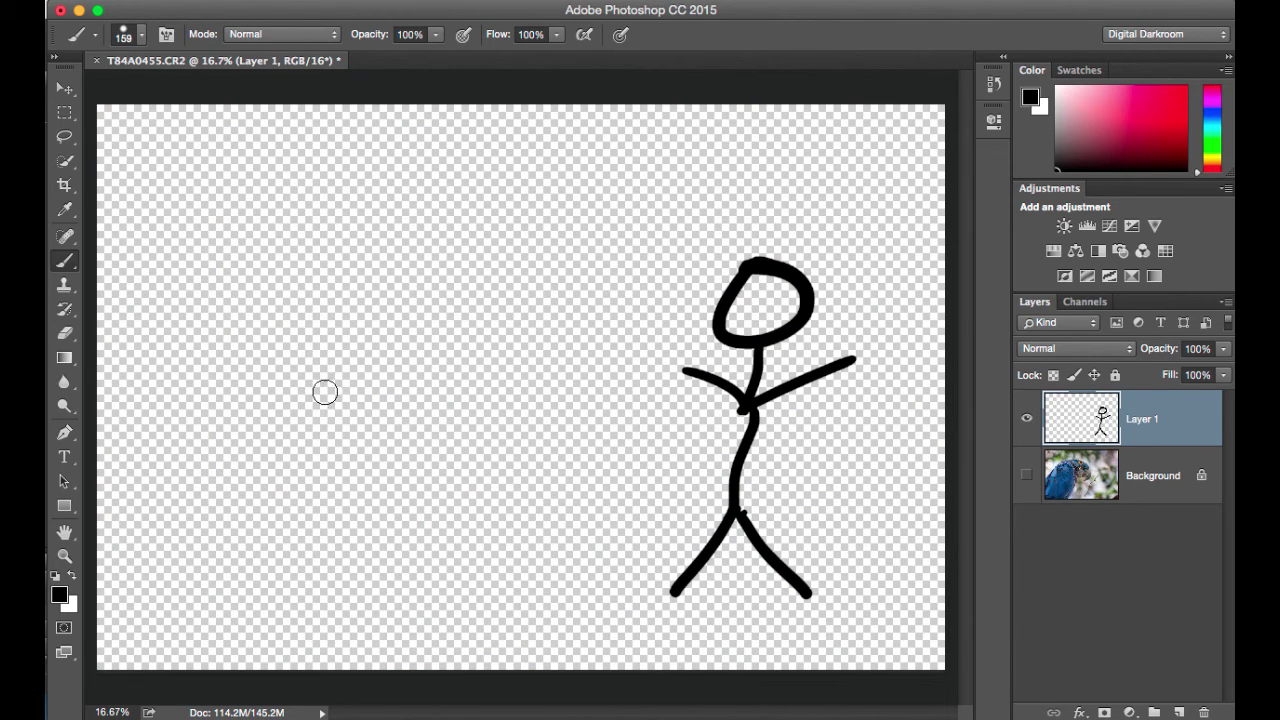
Move the stick figure up-left, show the parrot again, then place the figure beside the beak
click(63, 89)
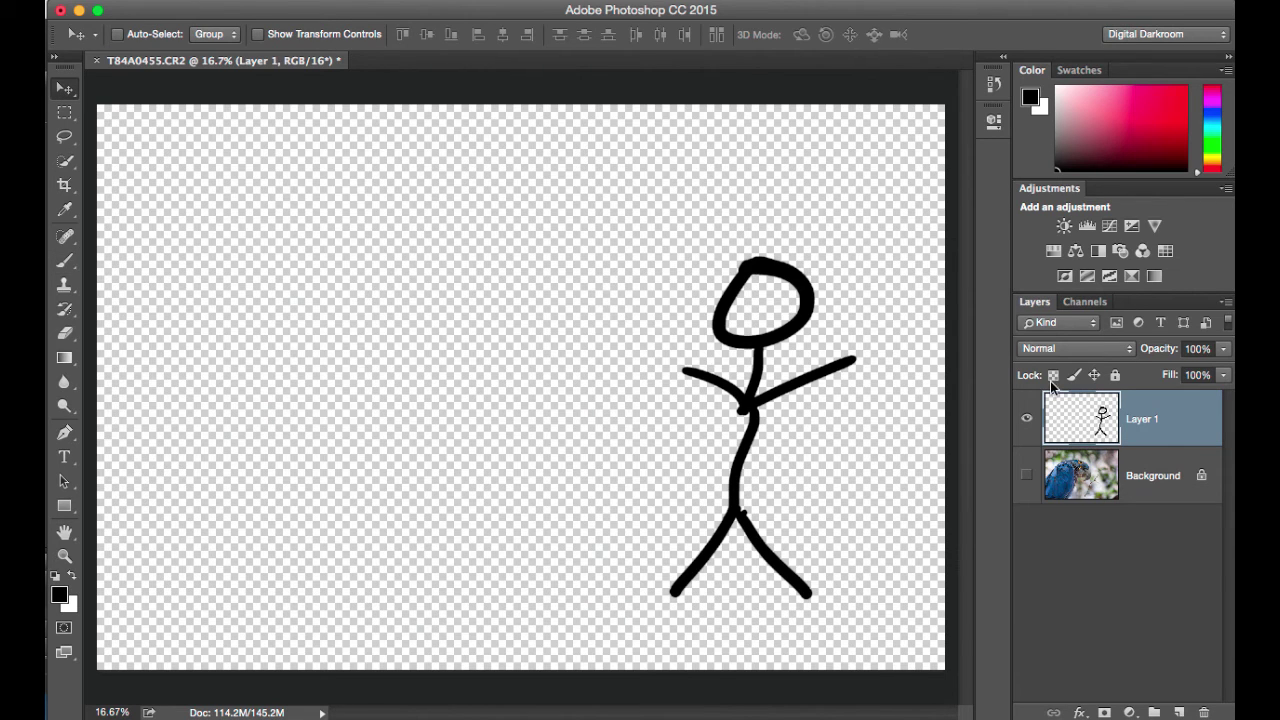
drag(763, 356, 446, 293)
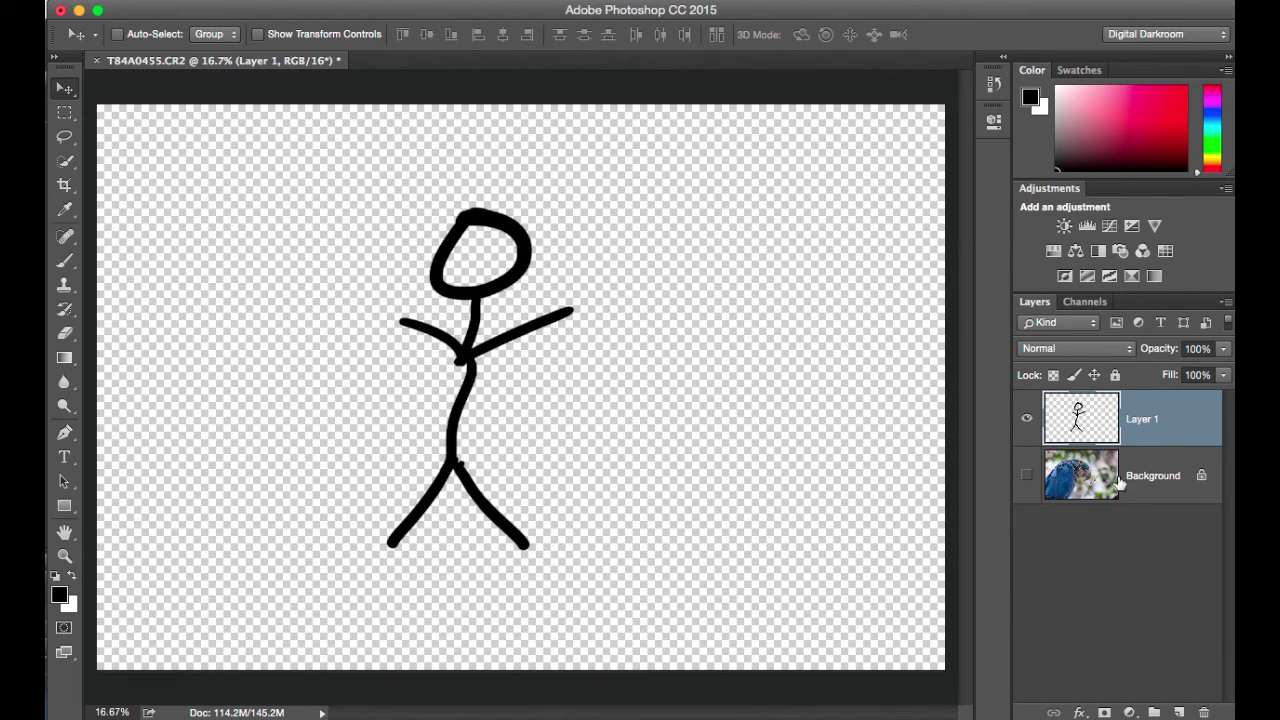
click(1026, 475)
drag(468, 360, 740, 393)
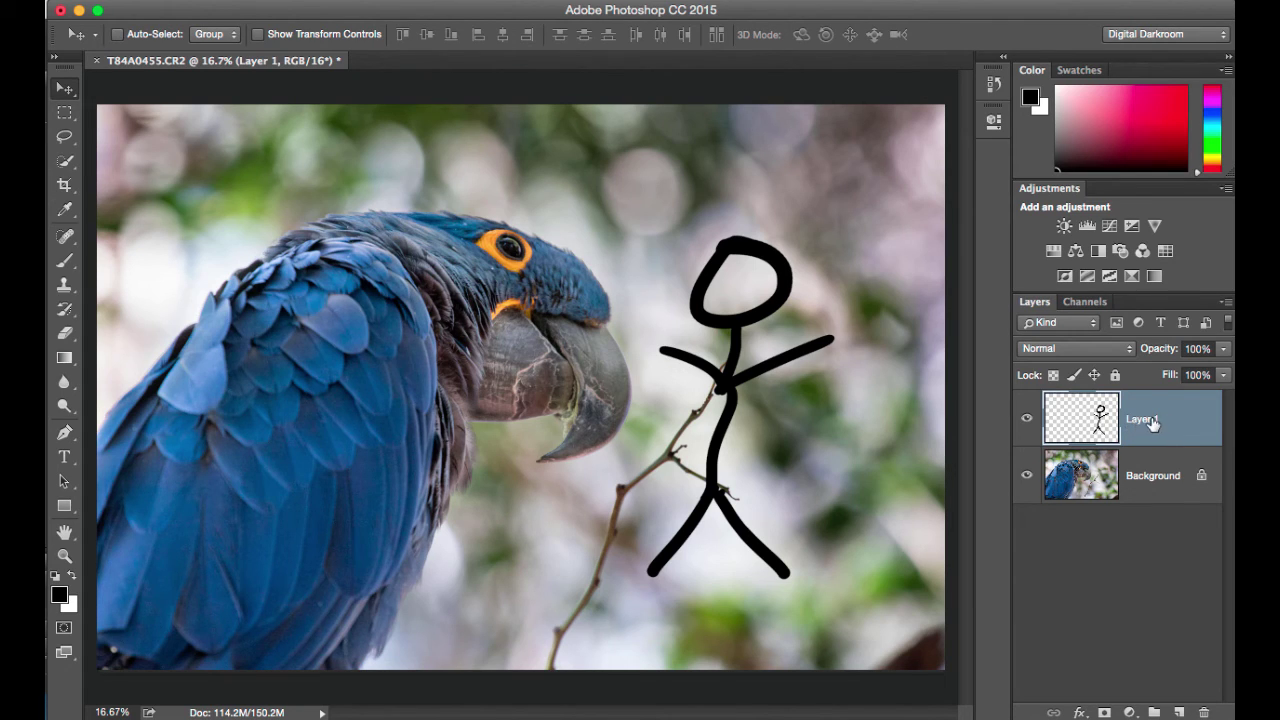
Select the parrot Background and, after the locked-layer alert, unlock it as Layer 0
click(1083, 480)
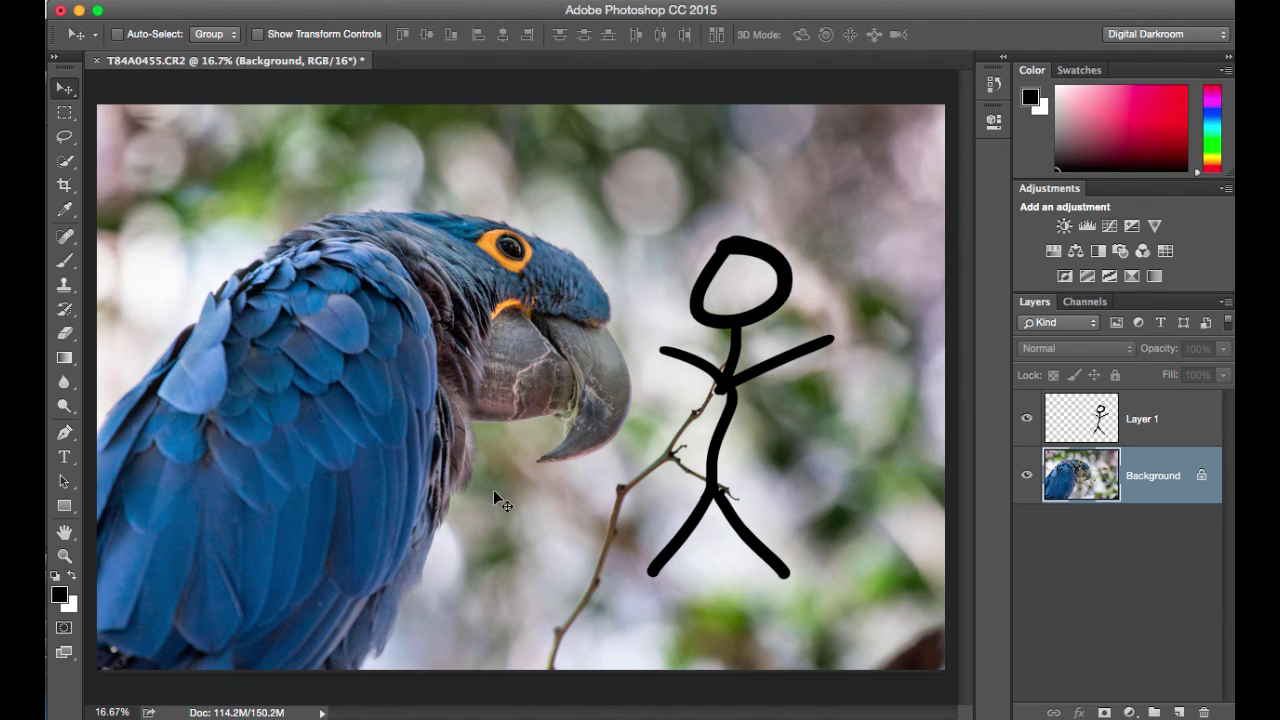
drag(494, 492, 547, 490)
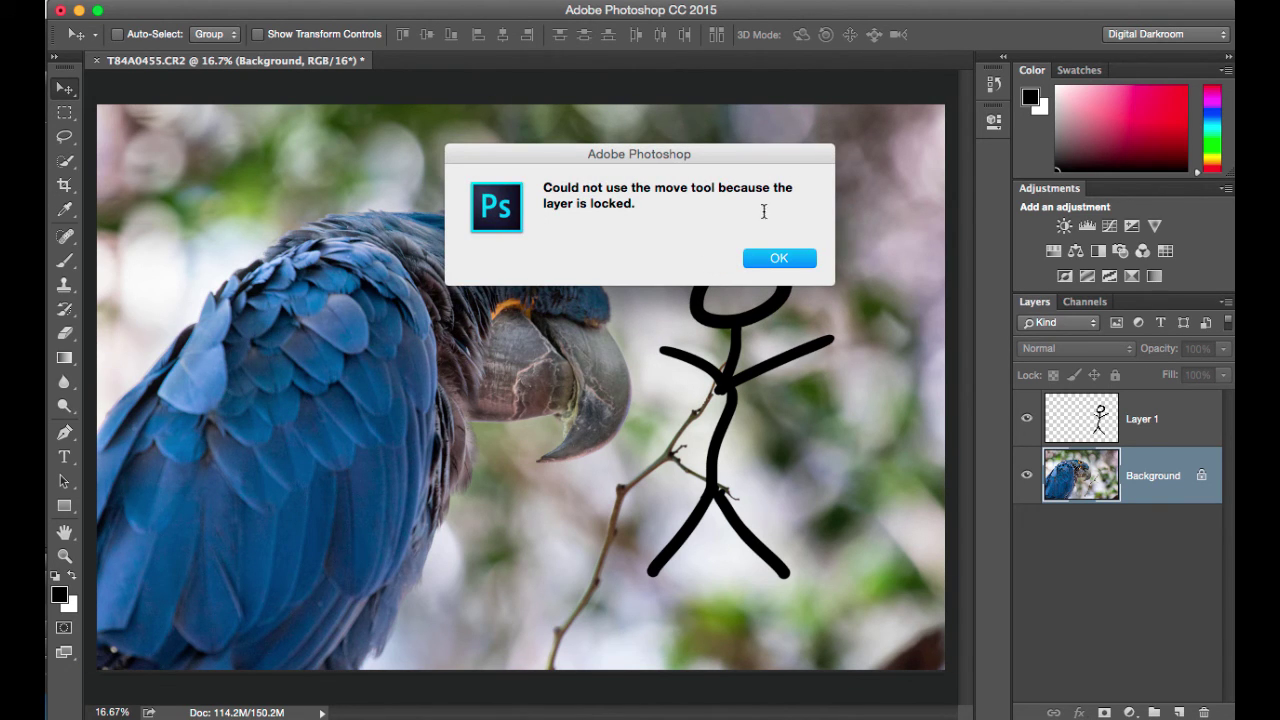
click(777, 259)
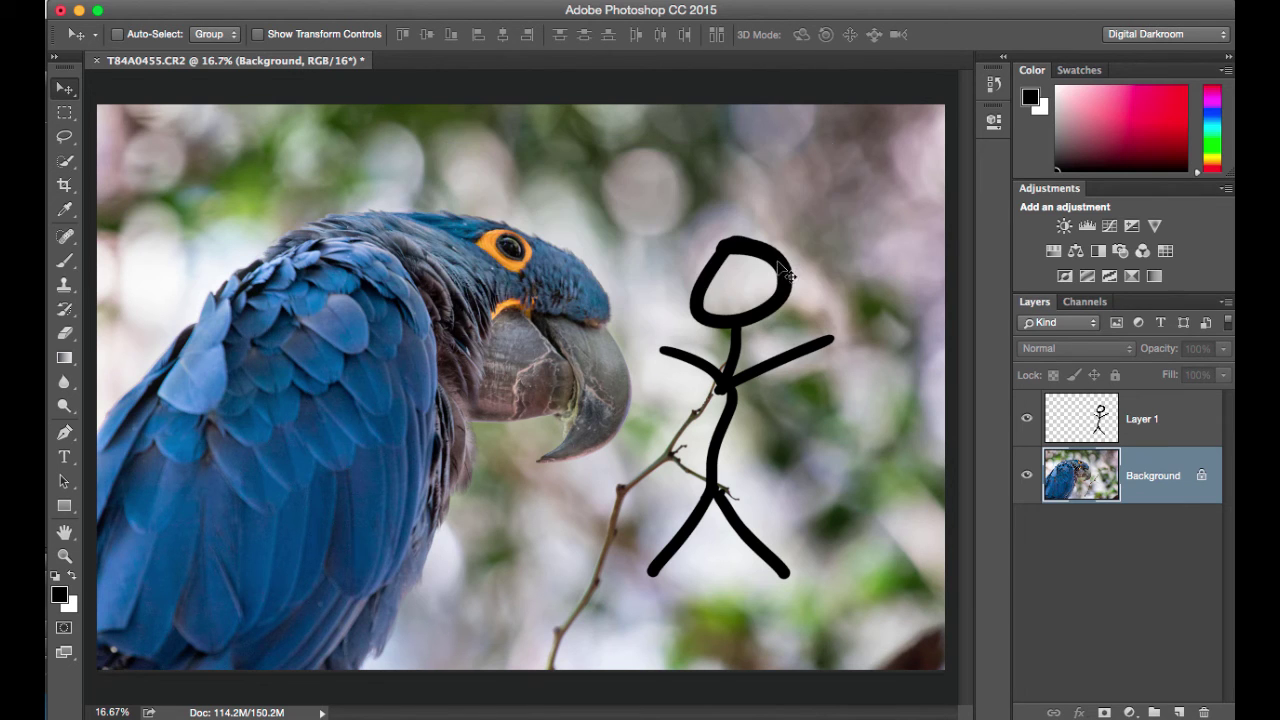
click(1201, 476)
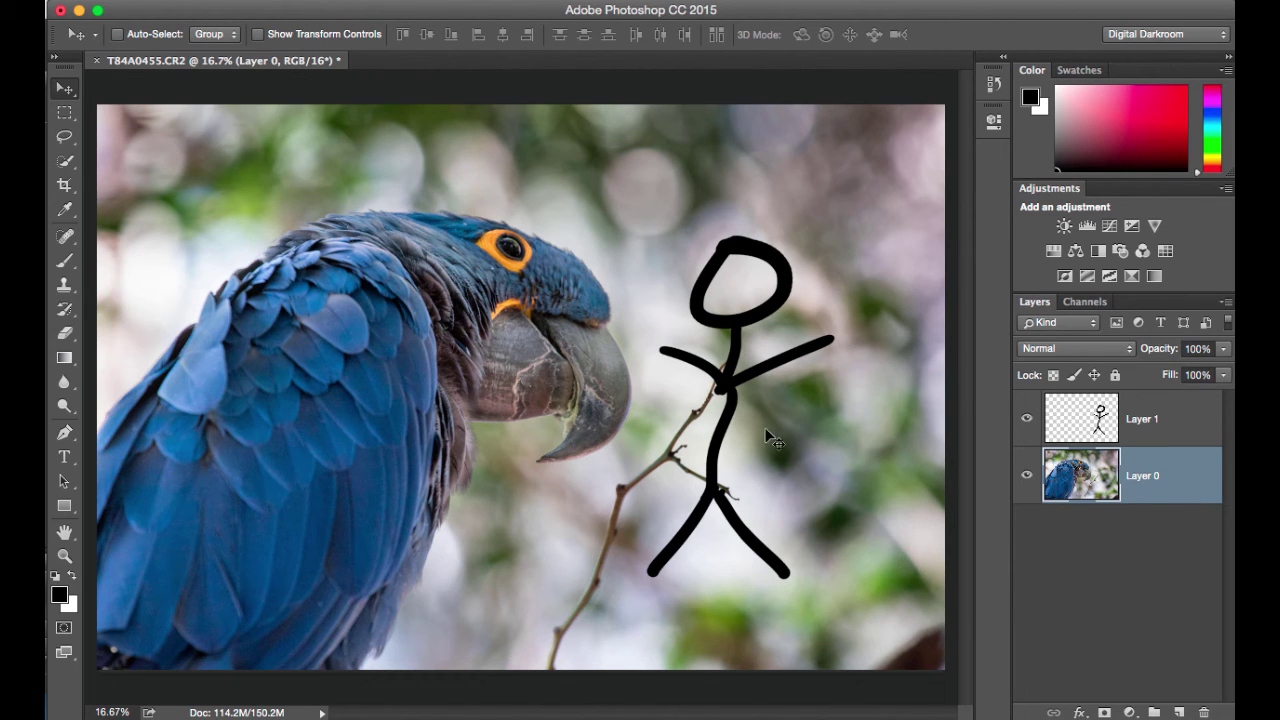
Drag the Layer 0 photo left, leaving a transparent strip along the right edge
mouse_move(421, 460)
mouse_down()
mouse_move(546, 320)
mouse_move(363, 465)
mouse_move(418, 441)
mouse_up()
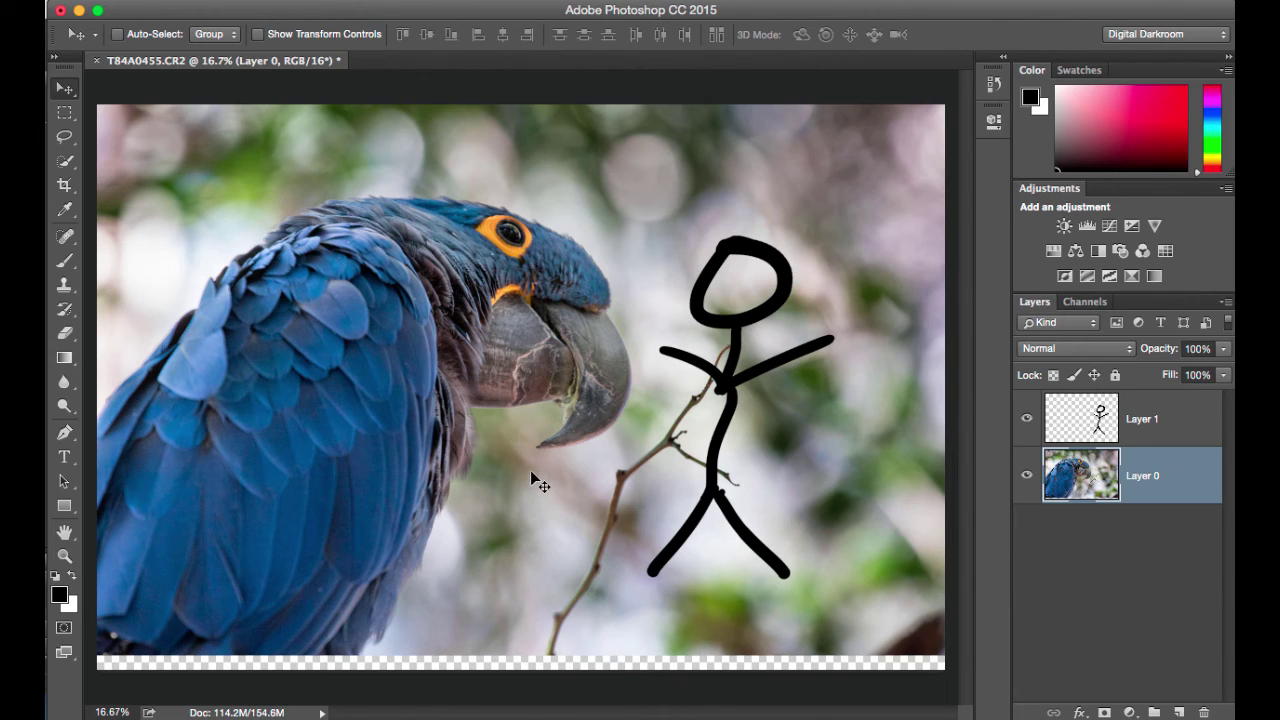
drag(531, 472, 541, 476)
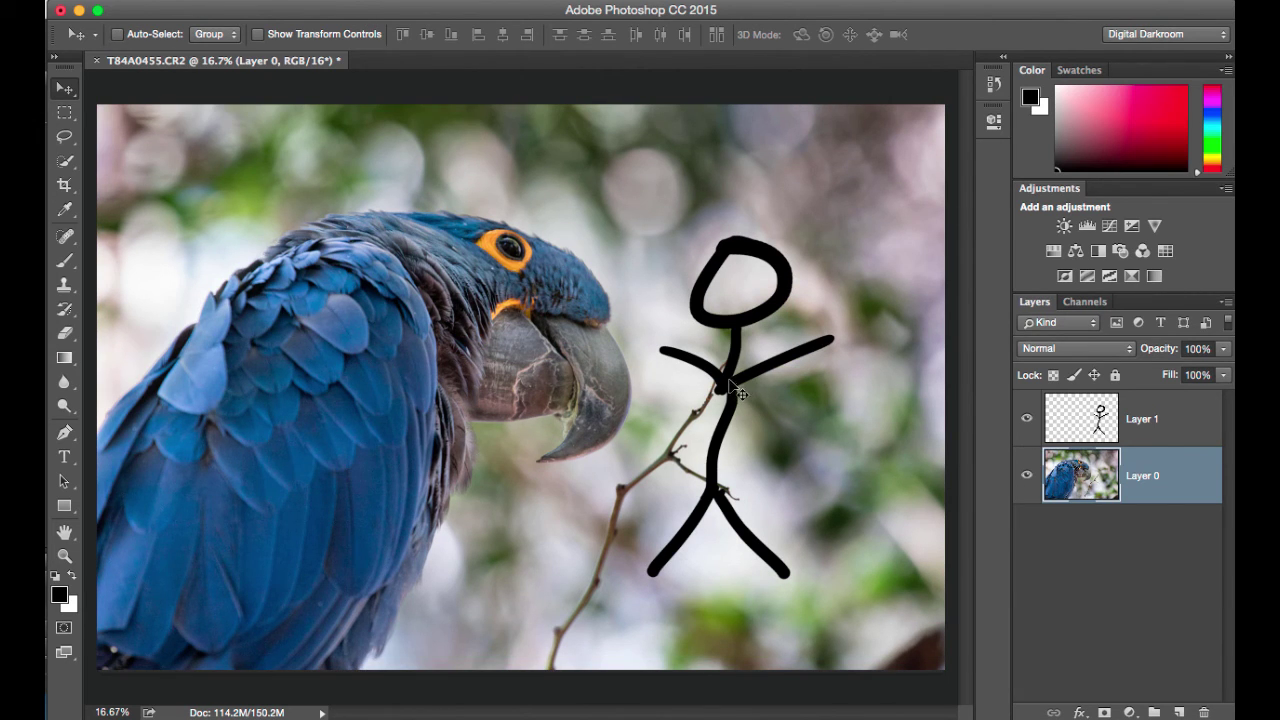
drag(736, 398, 689, 387)
Undo the photo move, enable Auto-Select set to Layer, and nudge the stick figure lower-right
key(super)
key(super+z)
click(116, 36)
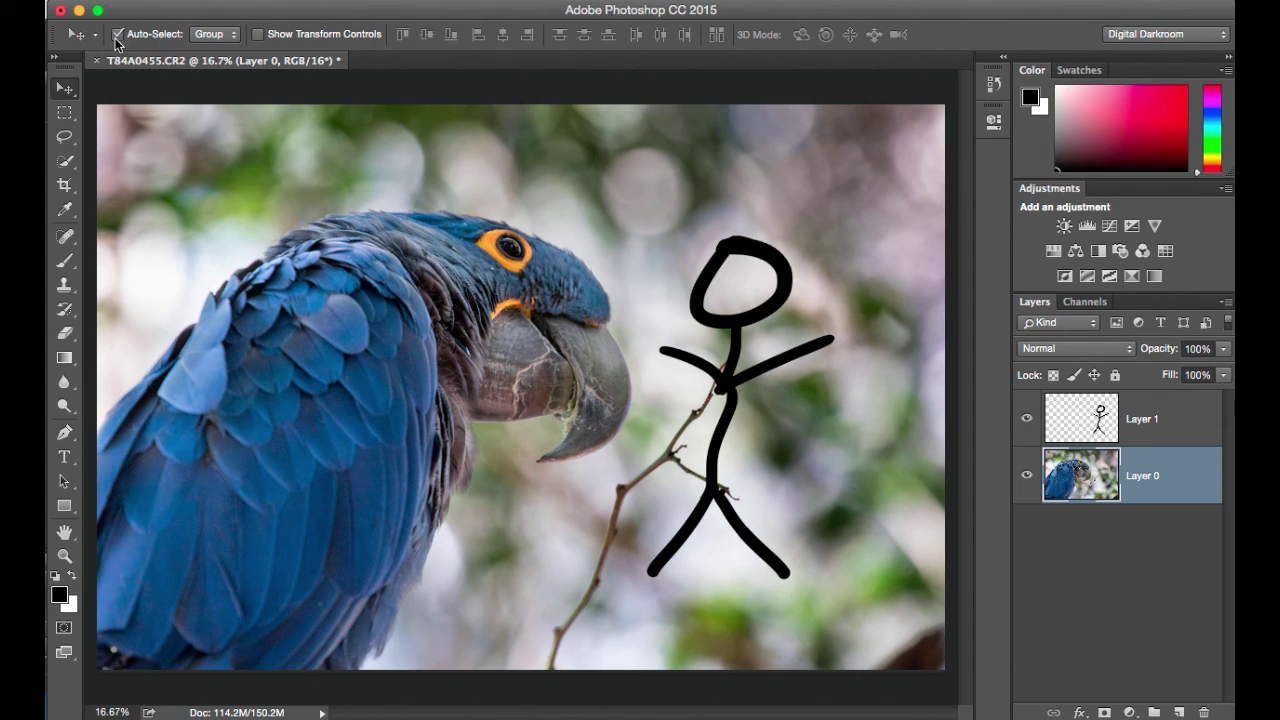
click(224, 37)
click(211, 49)
click(735, 323)
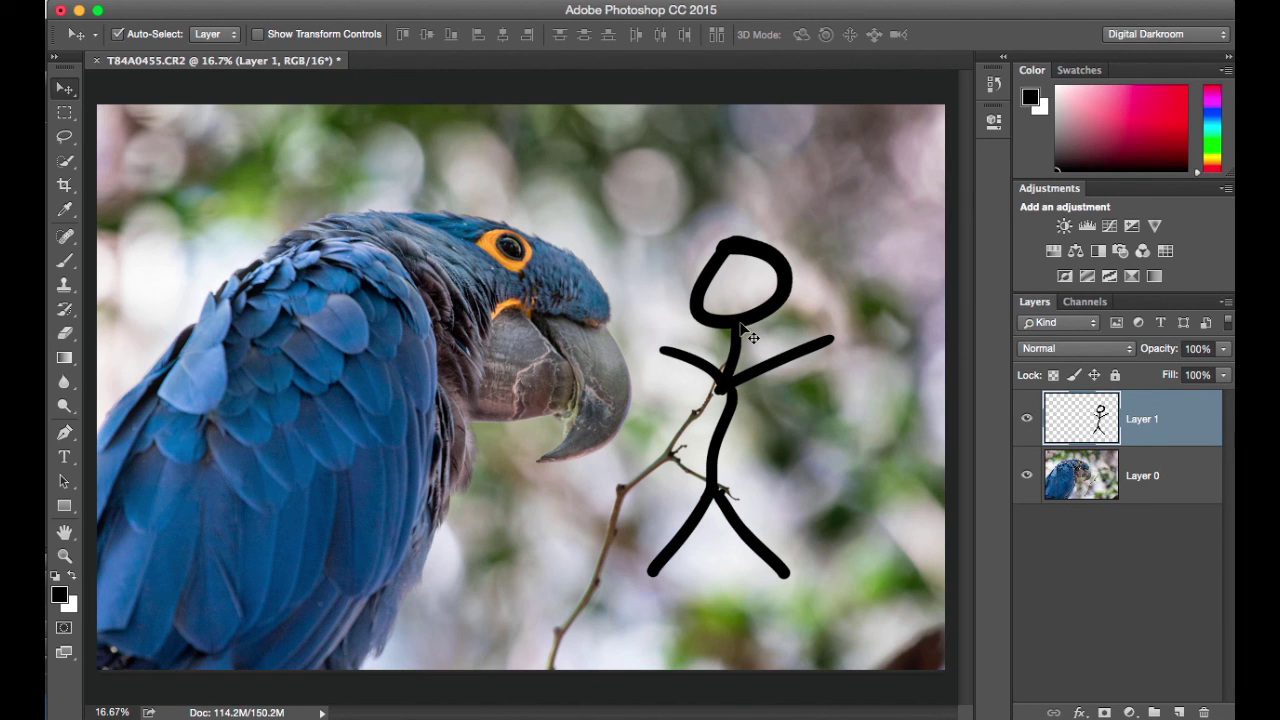
drag(737, 328, 773, 312)
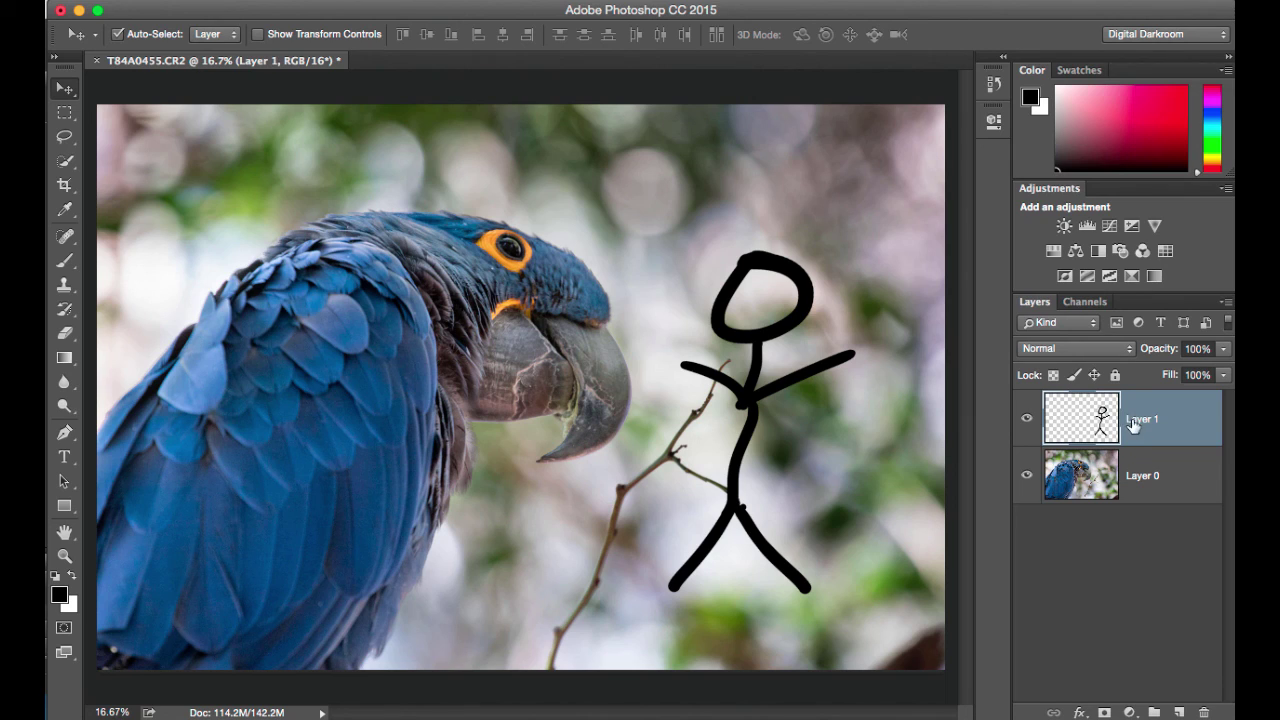
Rename the stick-figure Layer 1 to 'cartoon'
double_click(1137, 424)
text(g)
key(Return)
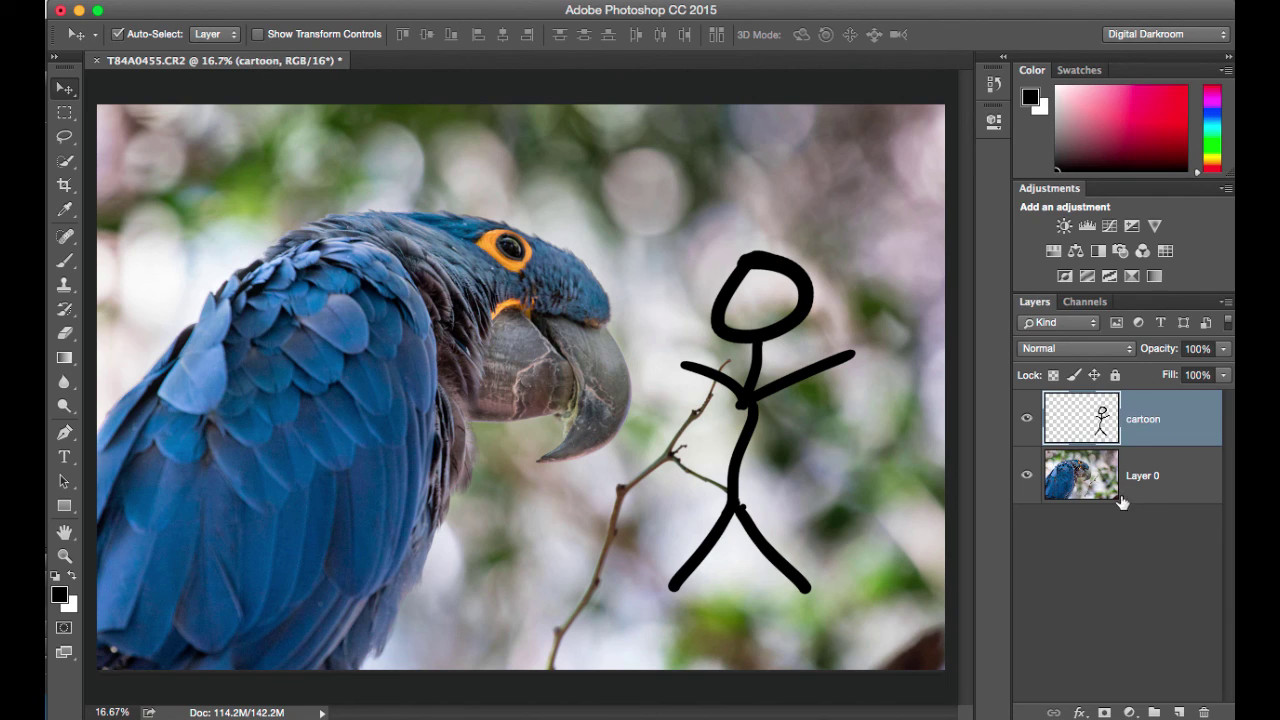
Rename the parrot photo Layer 0 to 'bird'
double_click(1140, 477)
text(bird)
key(Return)
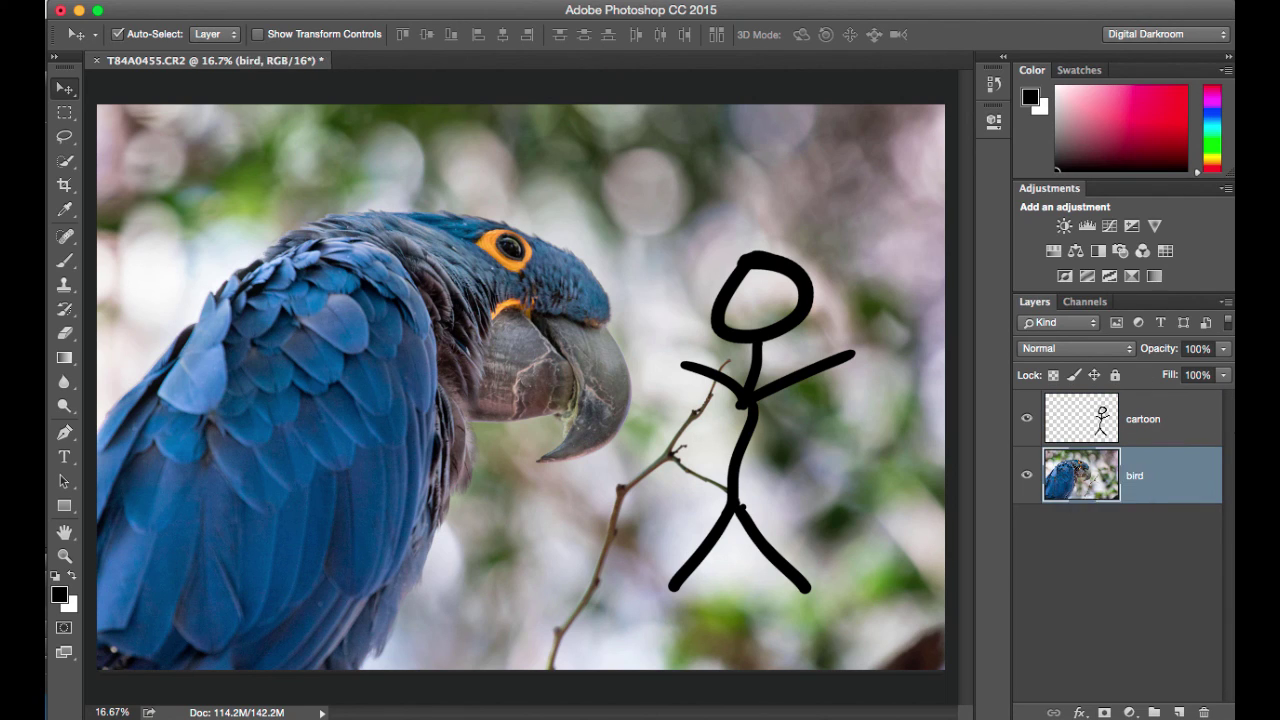